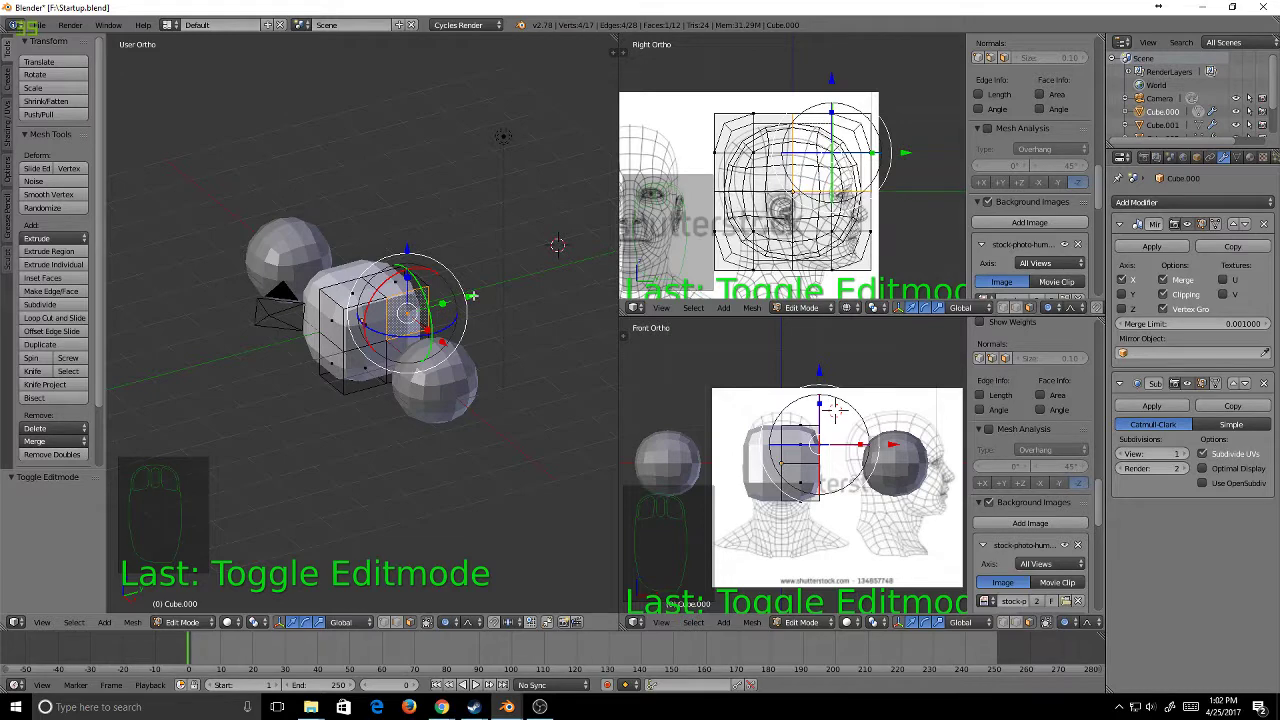
- Try moving cube faces about 1.68 along Y and about 1.06 along X, undoing each move
drag(474, 296, 522, 288)
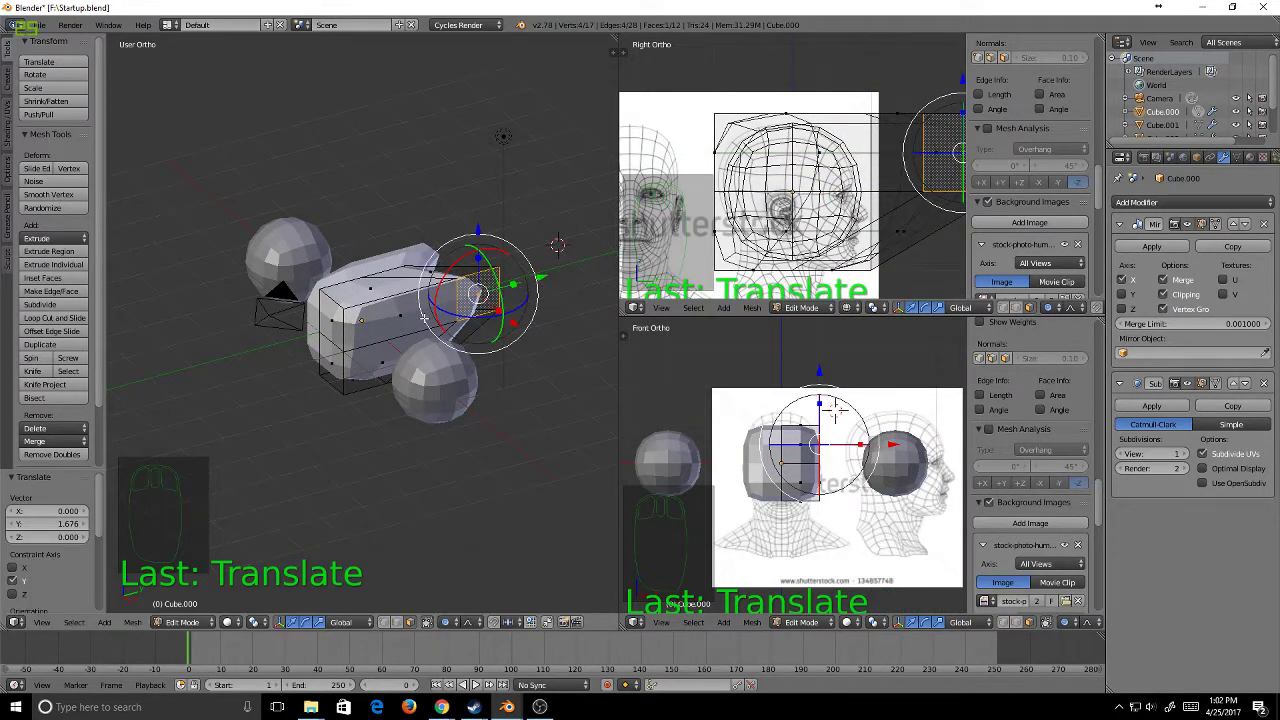
key(ctrl+z)
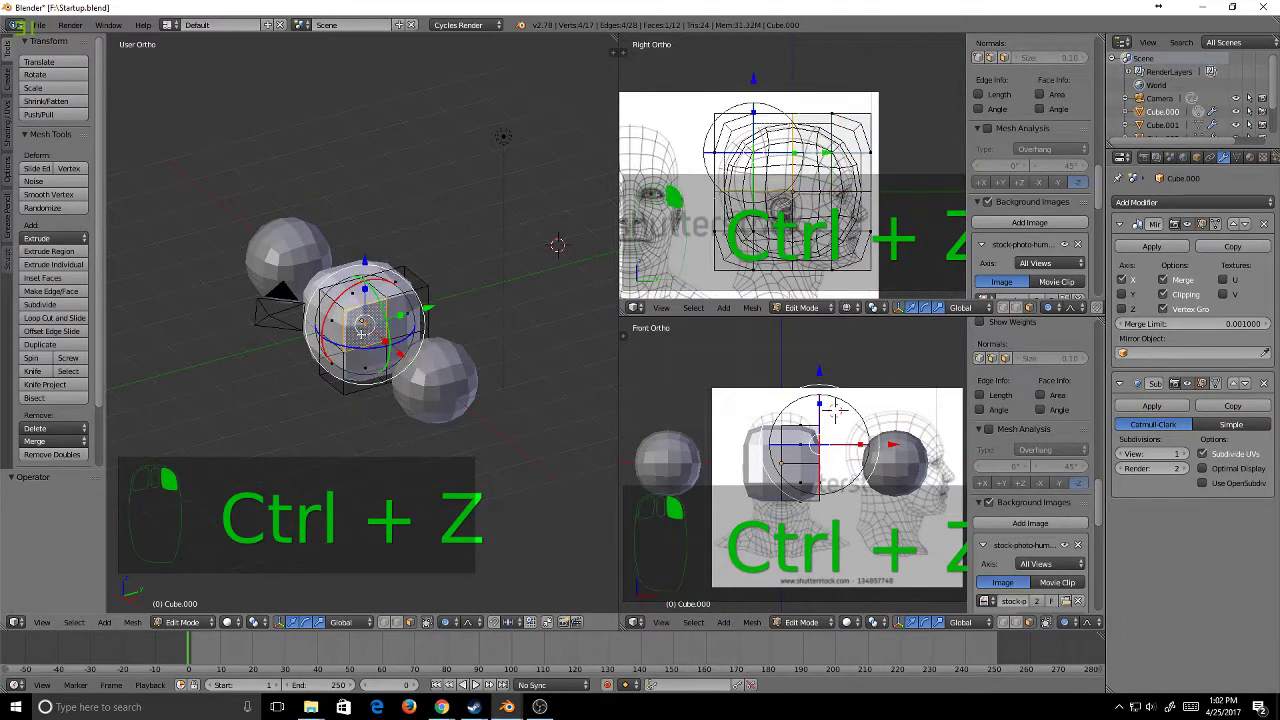
drag(395, 362, 420, 378)
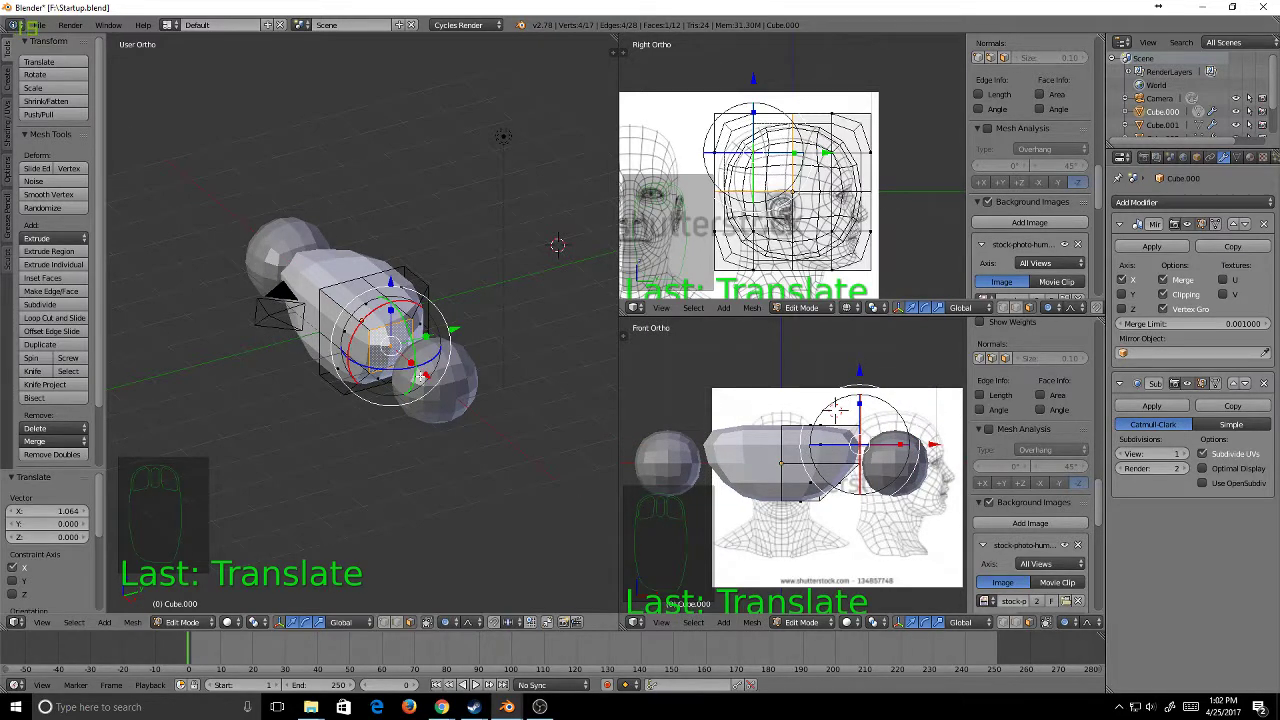
key(ctrl+z)
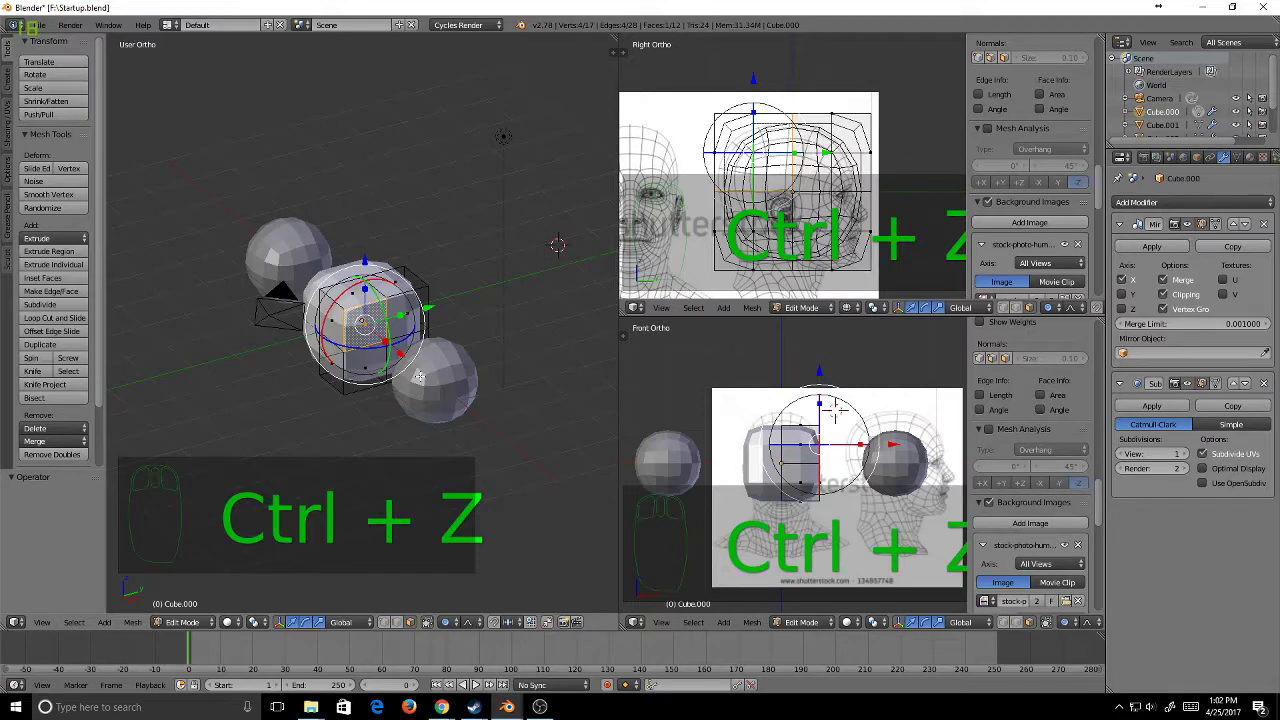
- Try transforming the selected side face, including a rotation of about -64.5° around X, undoing each change
mouse_move(387, 325)
mouse_down()
mouse_move(355, 305)
mouse_move(378, 302)
mouse_move(390, 355)
mouse_move(387, 315)
mouse_up()
key(ctrl+z)
drag(345, 290, 366, 290)
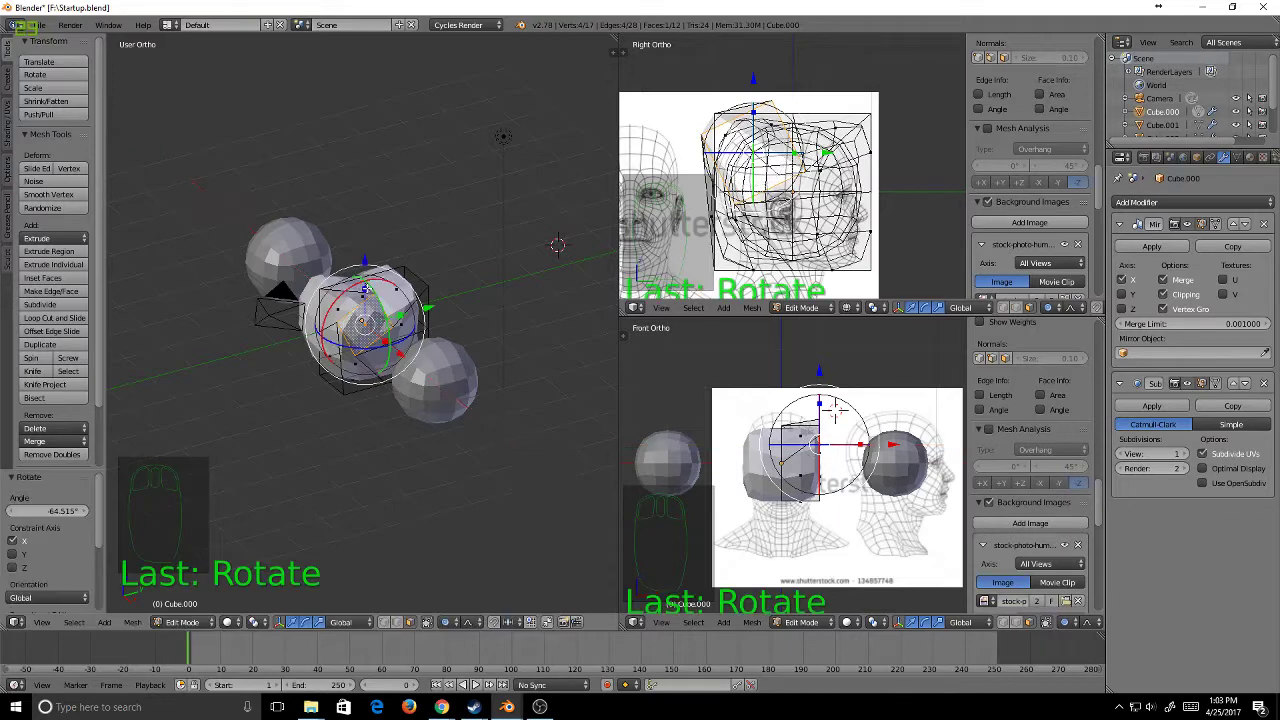
key(ctrl+z)
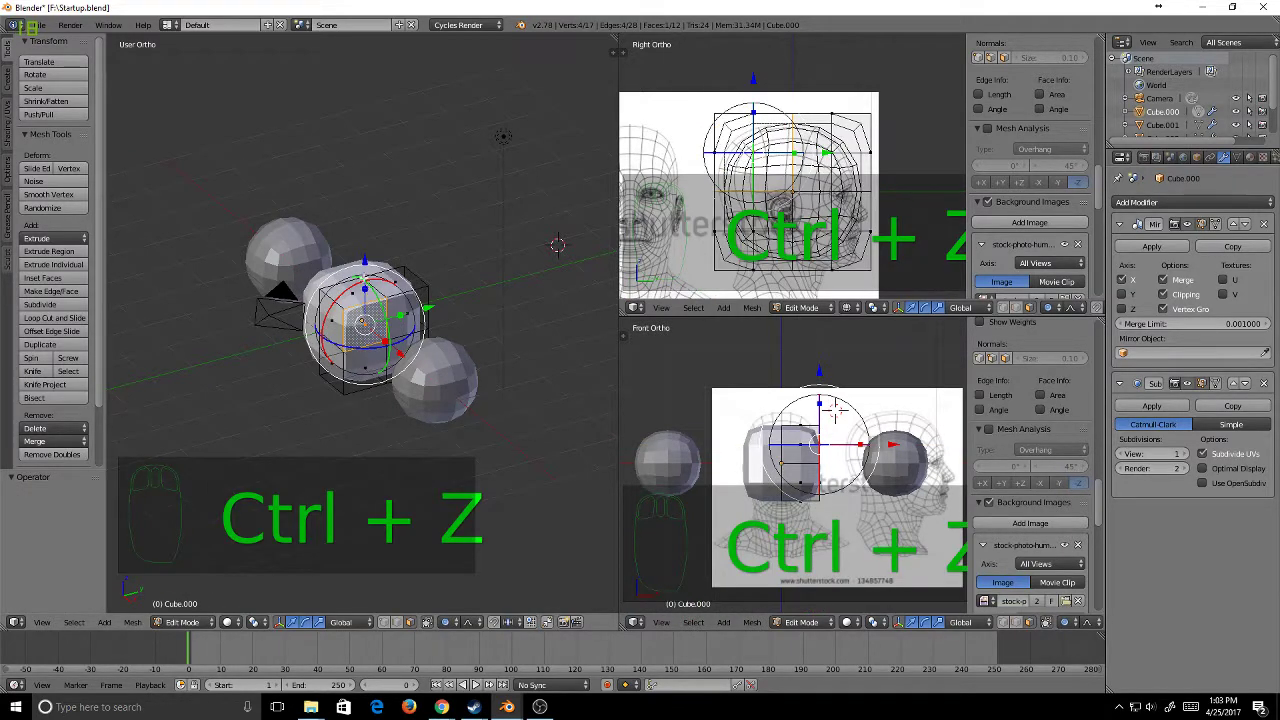
drag(368, 242, 367, 233)
key(ctrl+z)
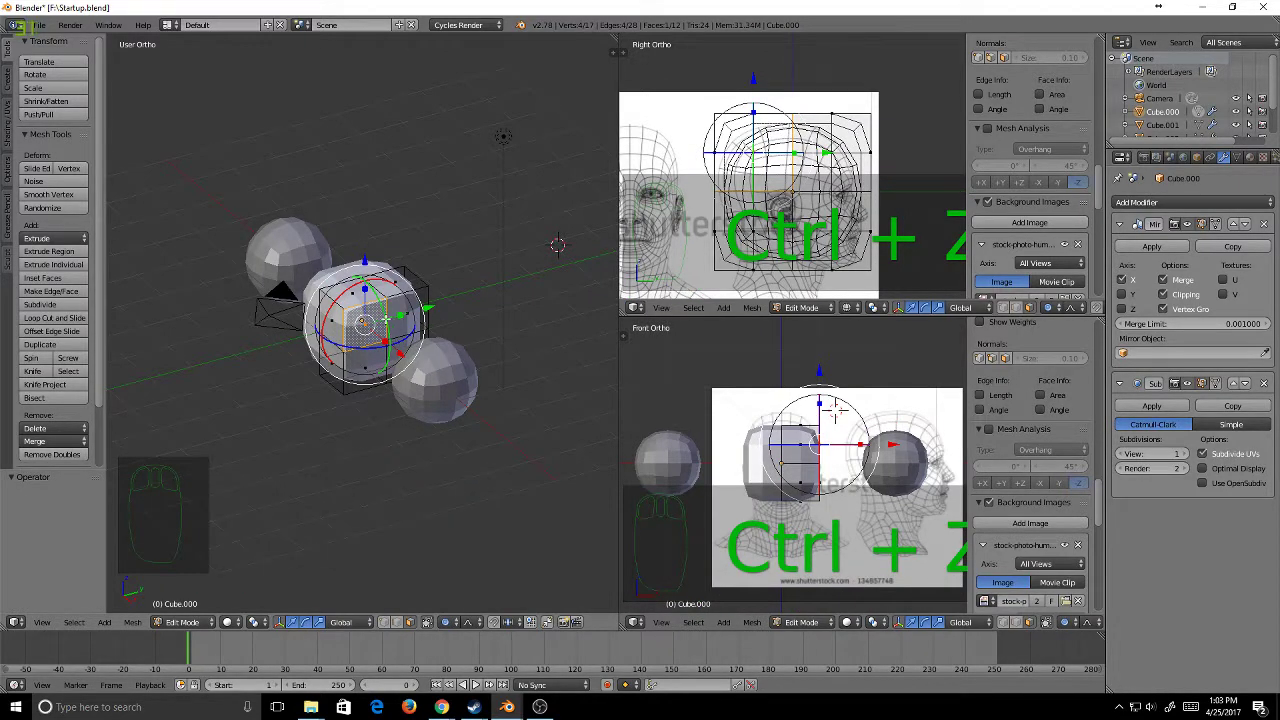
- Try scaling the side face by about 2.68 along Y and moving it about -1.58 along Y, then undo both
key(s)
key(y)
scroll(420, 315, down, 3)
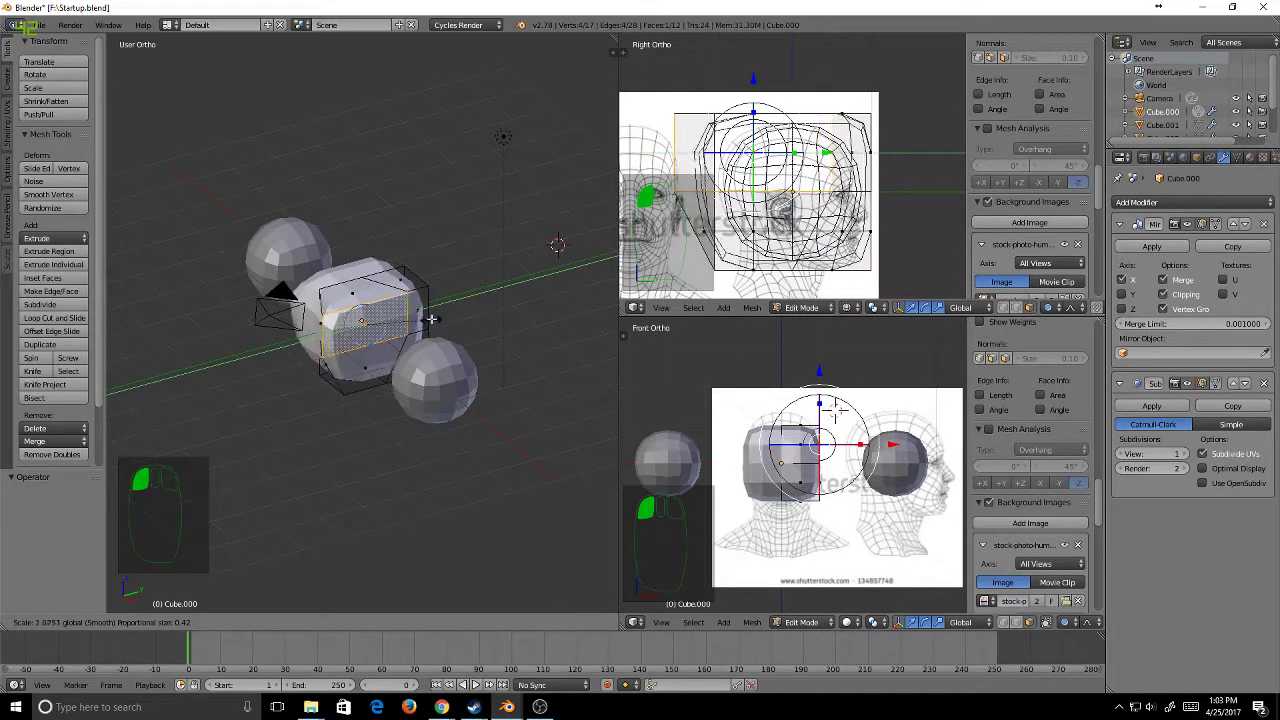
click(451, 315)
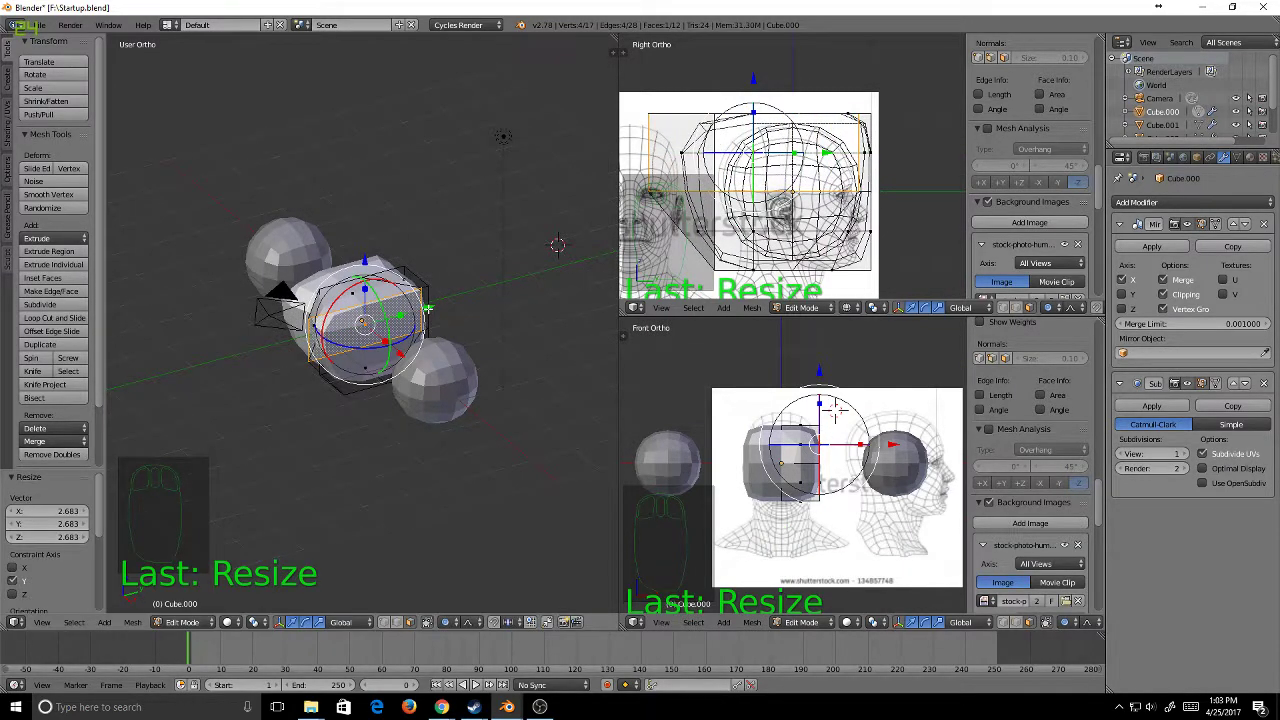
drag(428, 309, 315, 340)
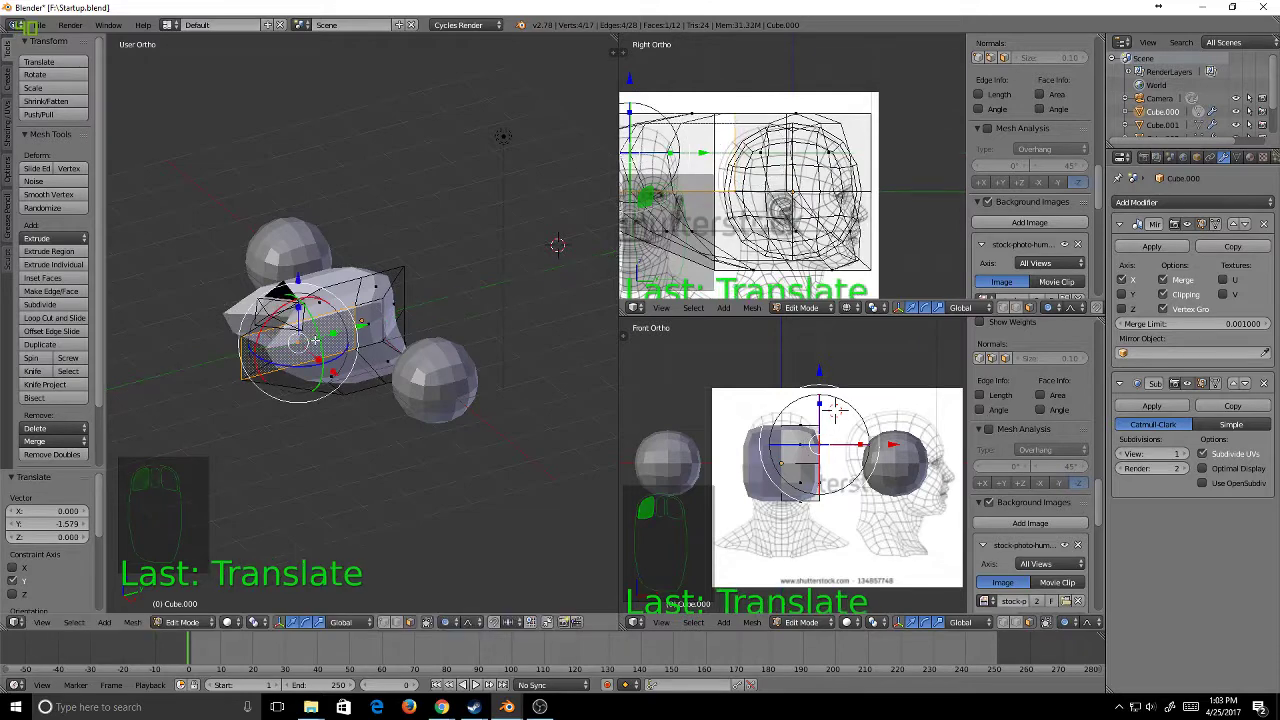
key(ctrl+z)
key(ctrl+z)
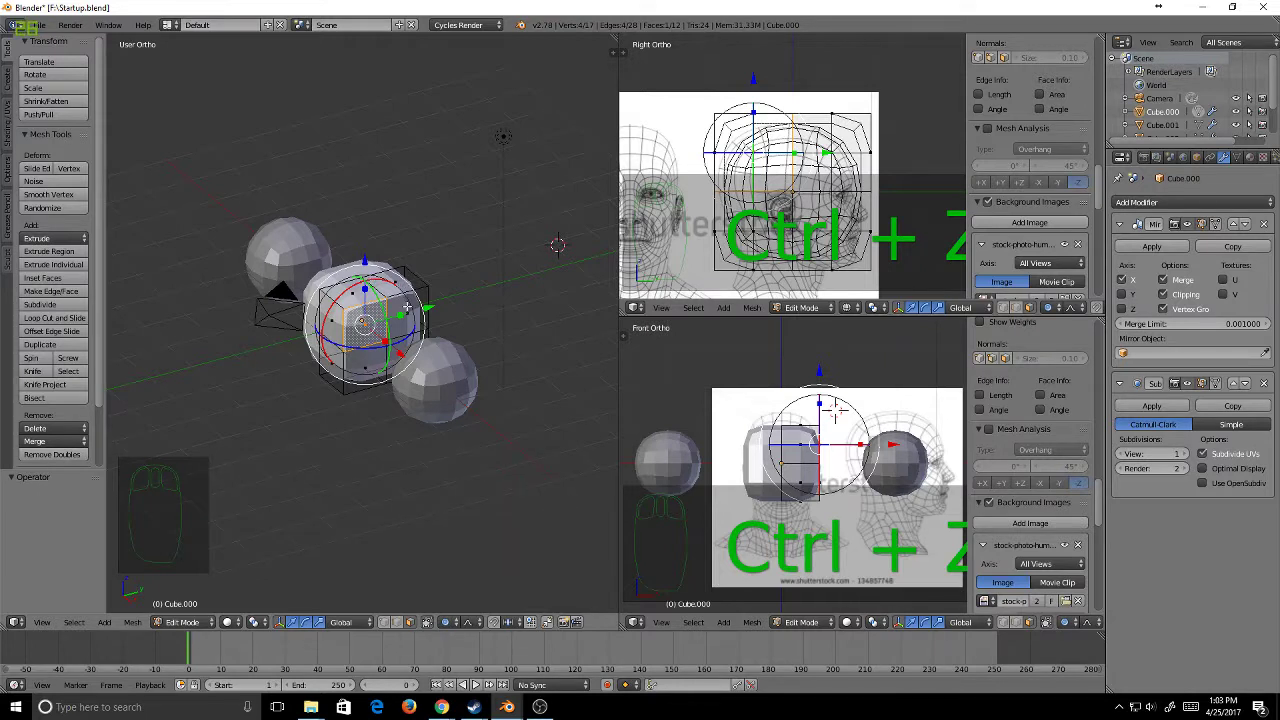
- Switch to edge selection and select the upper vertical edge at the cube's outer -Y corner
click(398, 622)
right_click(383, 318)
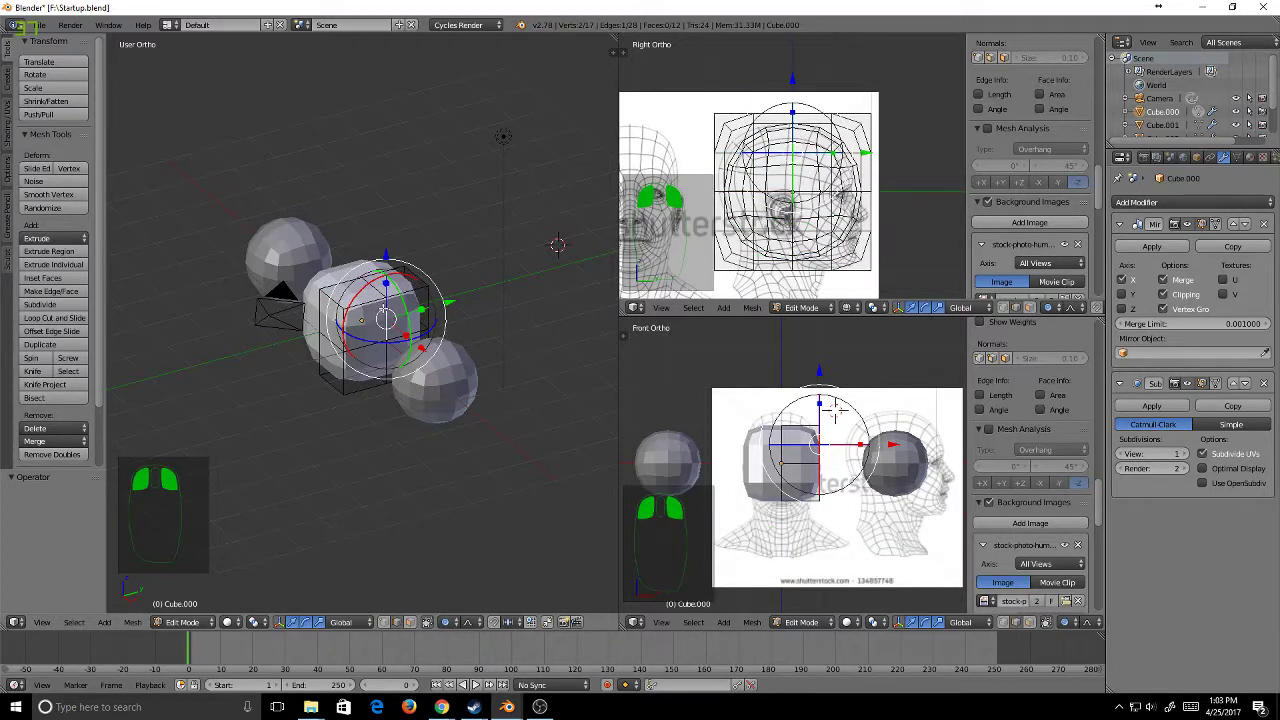
right_click(384, 309)
right_click(344, 310)
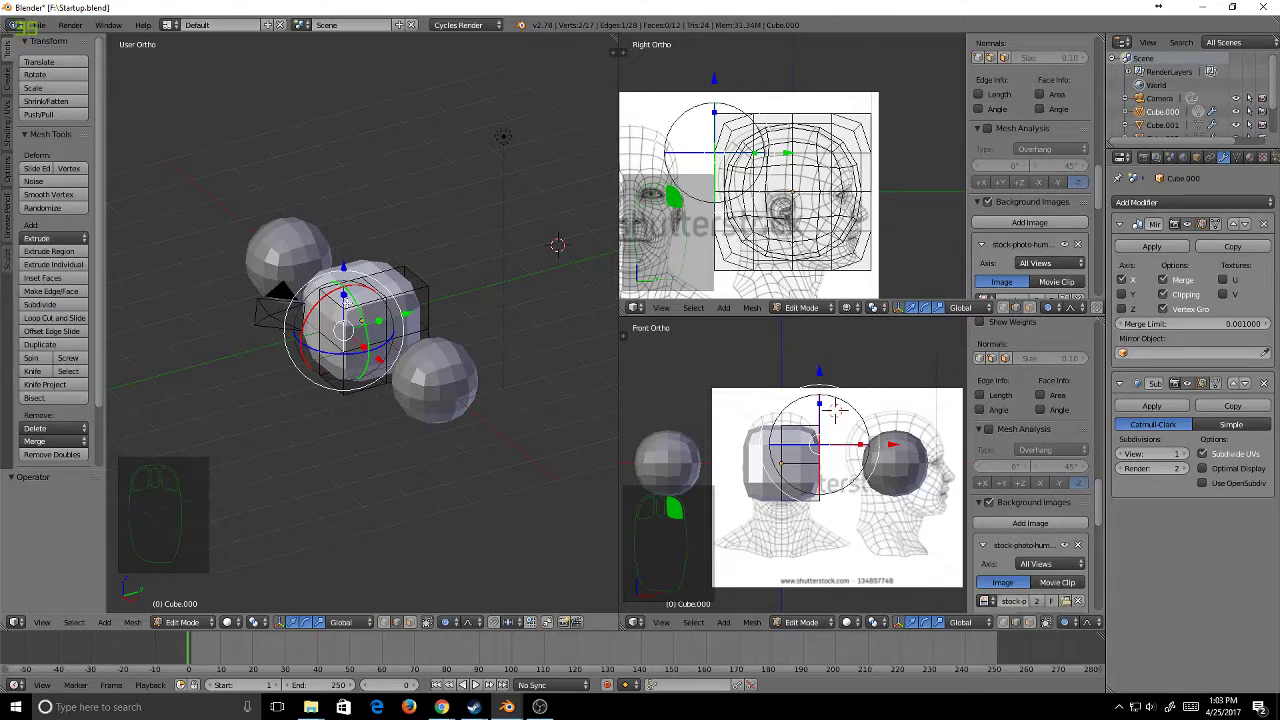
- Try scaling the corner edge by about 1.045 along Z and shifting it, undoing each change
key(s)
key(z)
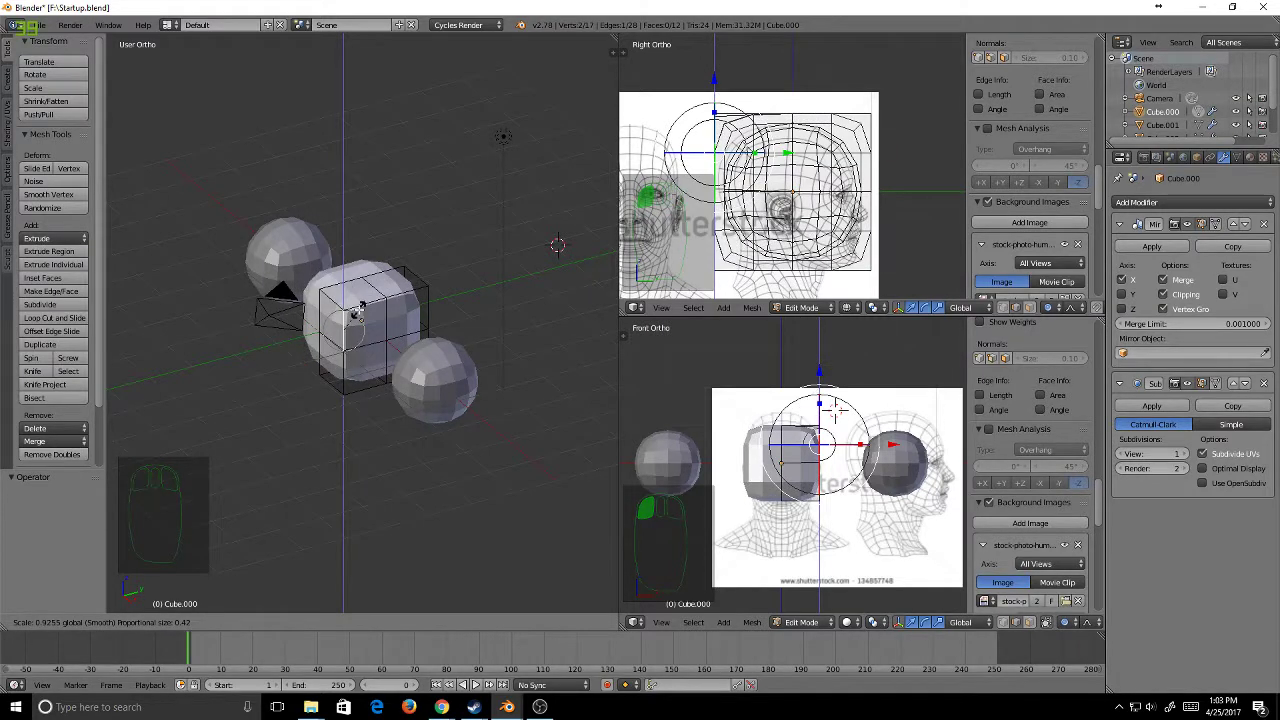
click(369, 320)
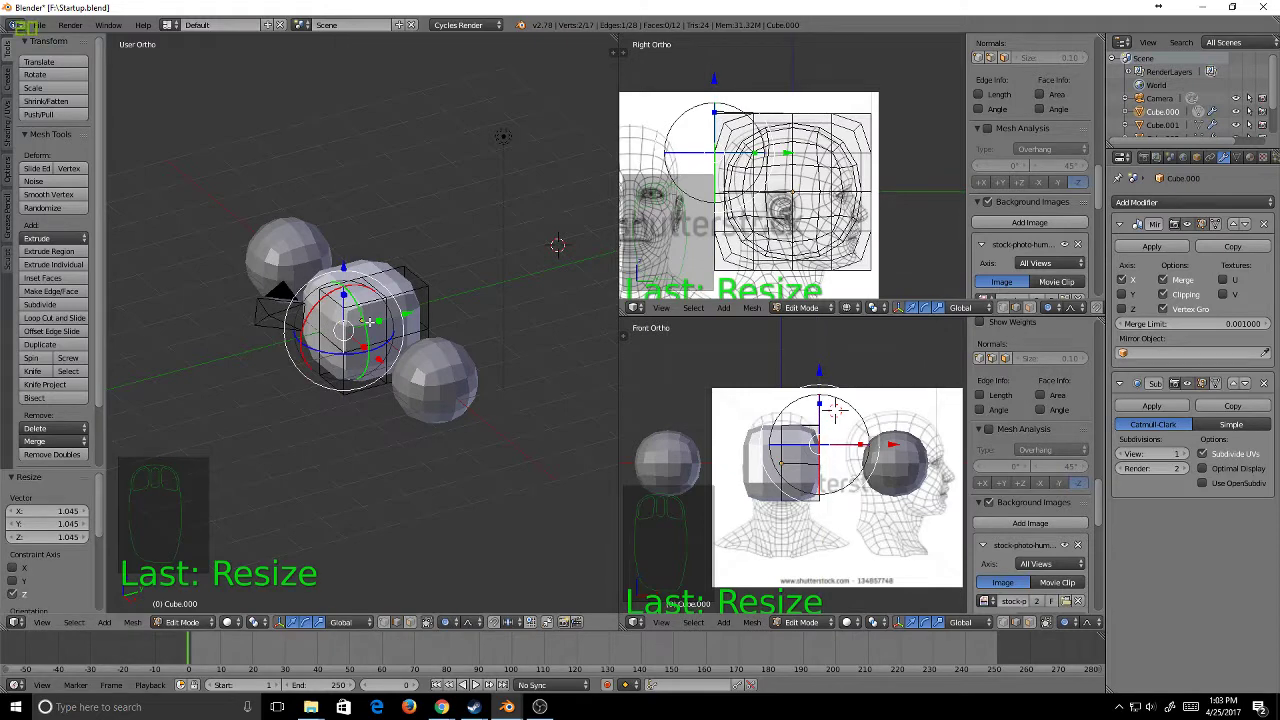
key(ctrl+z)
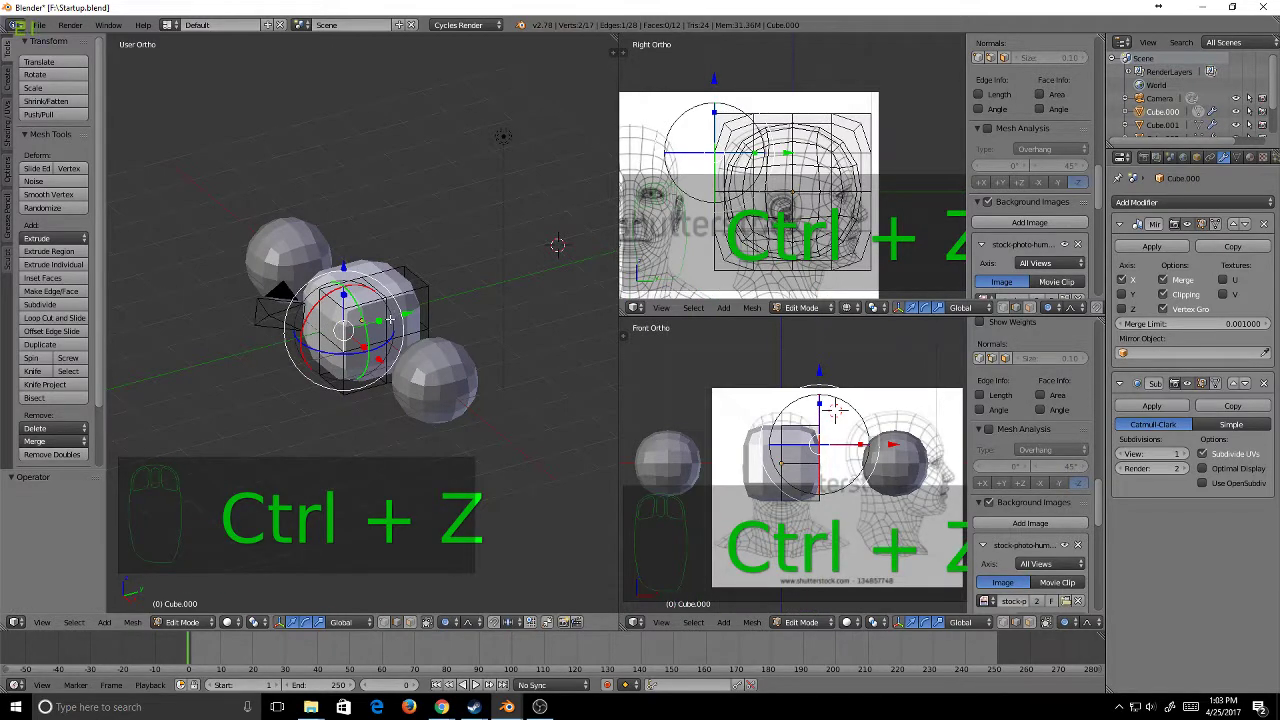
mouse_move(378, 318)
middle_down()
mouse_move(465, 324)
mouse_move(423, 291)
mouse_move(386, 300)
mouse_move(395, 318)
middle_up()
drag(405, 320, 355, 324)
key(ctrl+z)
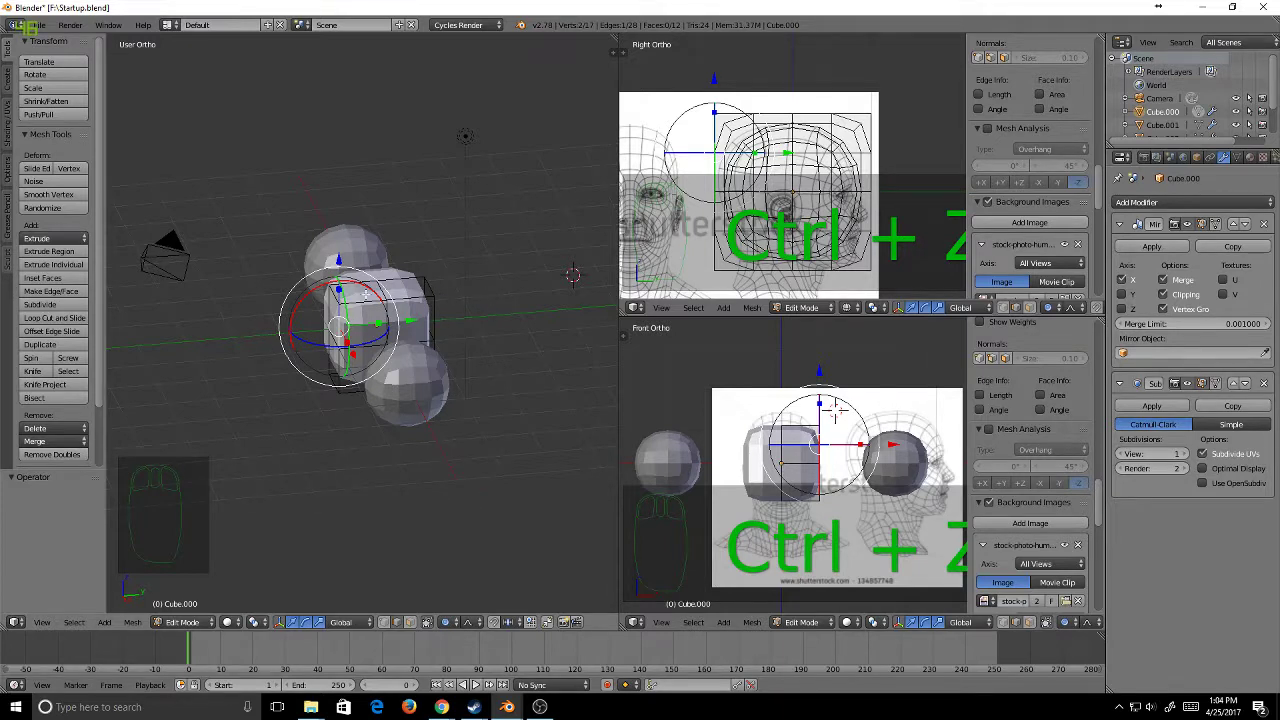
- Try rotating the corner edge about 68° and 50° around X and about 57° around Y, undoing each rotation
drag(360, 288, 312, 295)
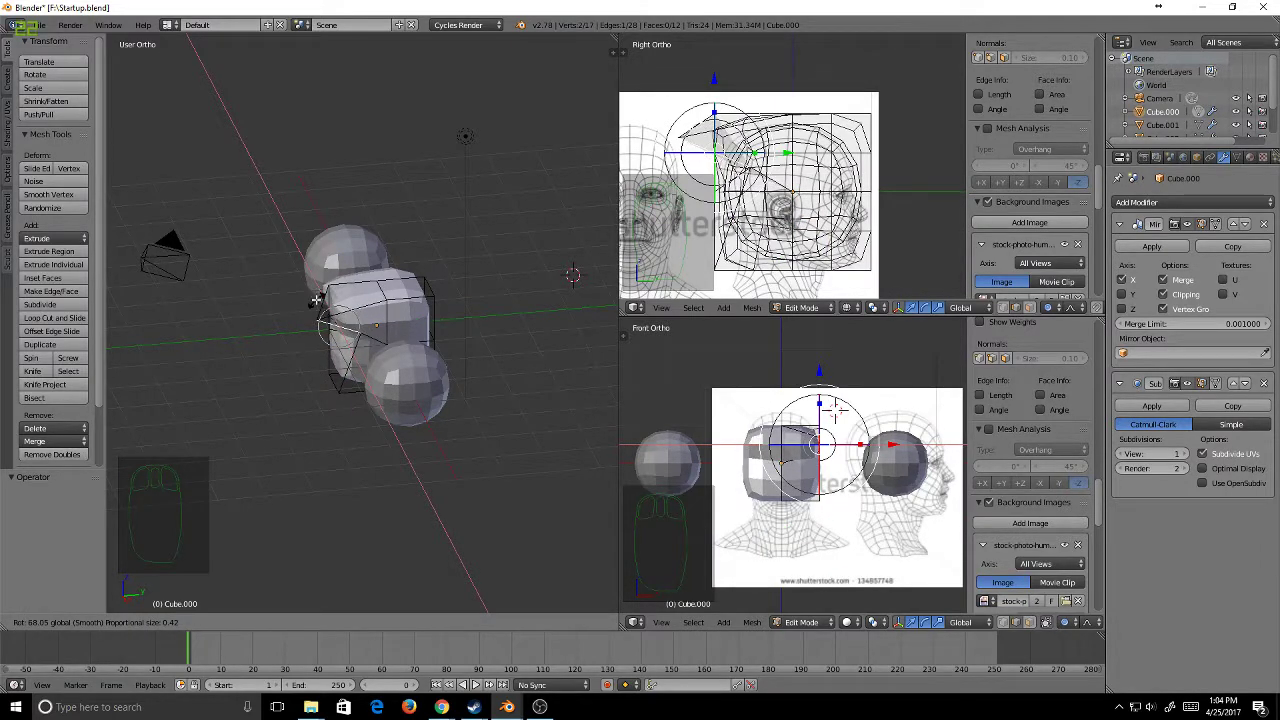
click(316, 299)
scroll(316, 299, up, 5)
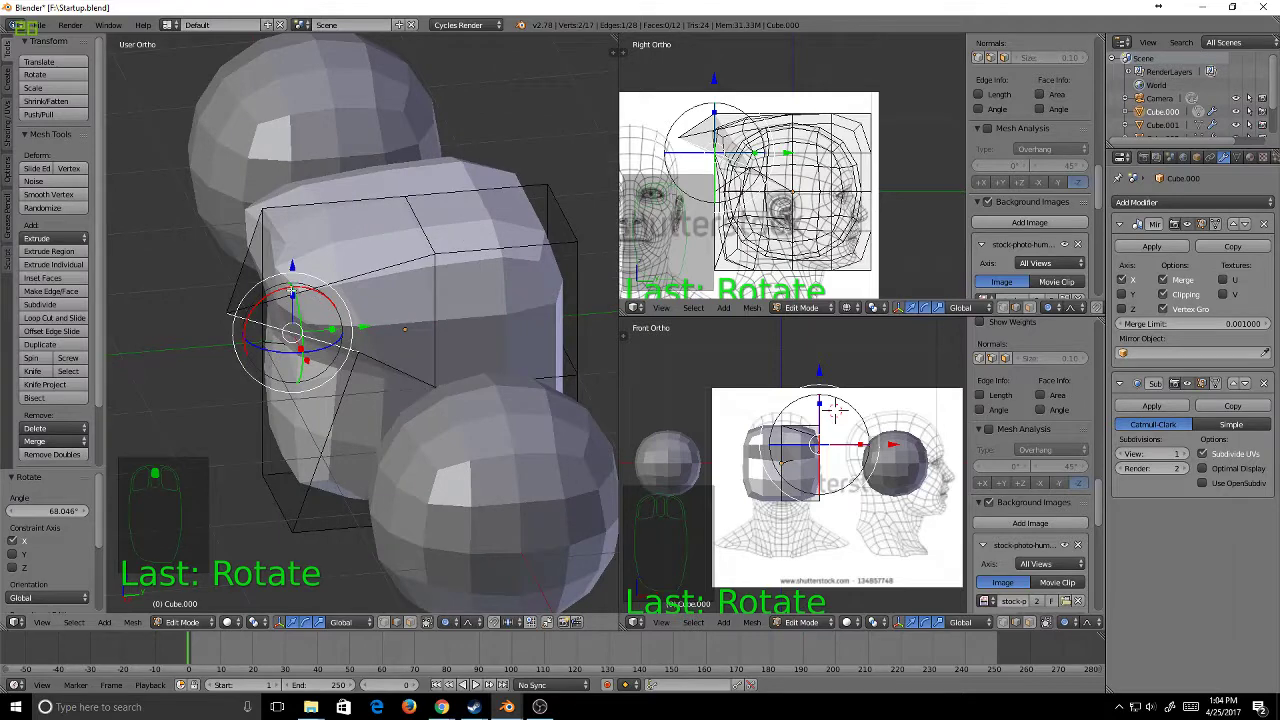
key(ctrl+z)
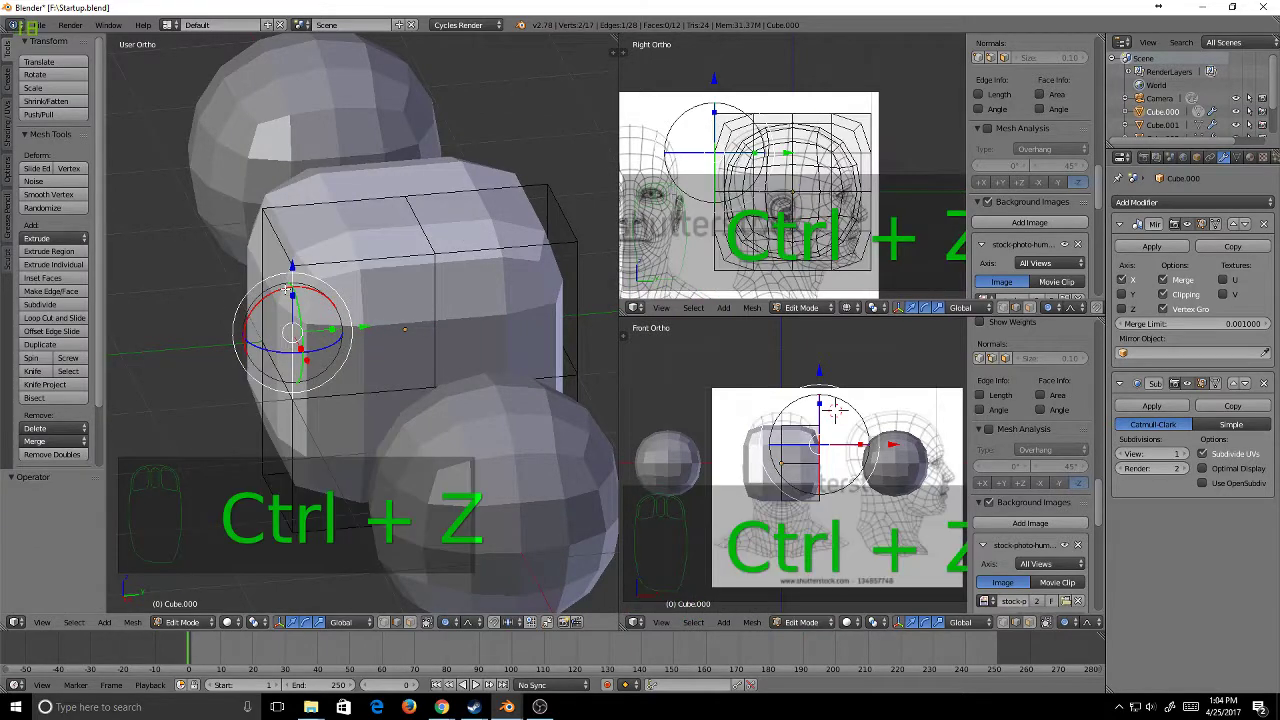
drag(276, 291, 208, 296)
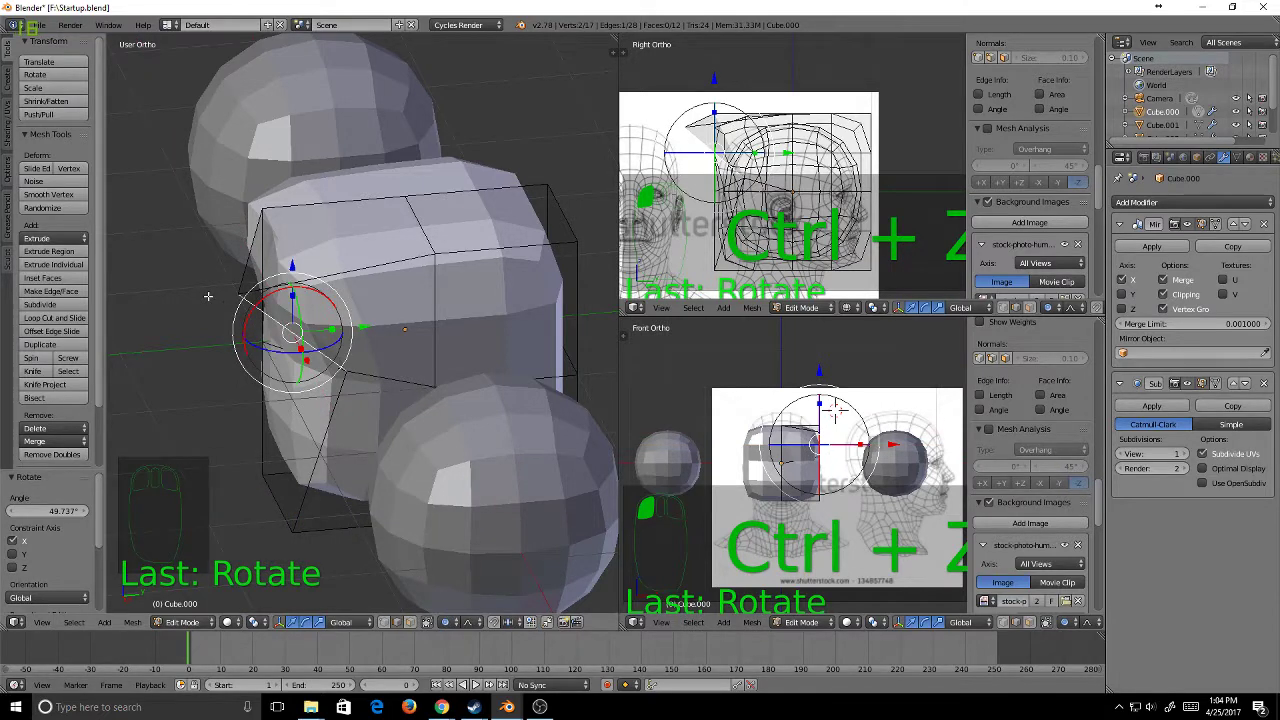
key(ctrl+z)
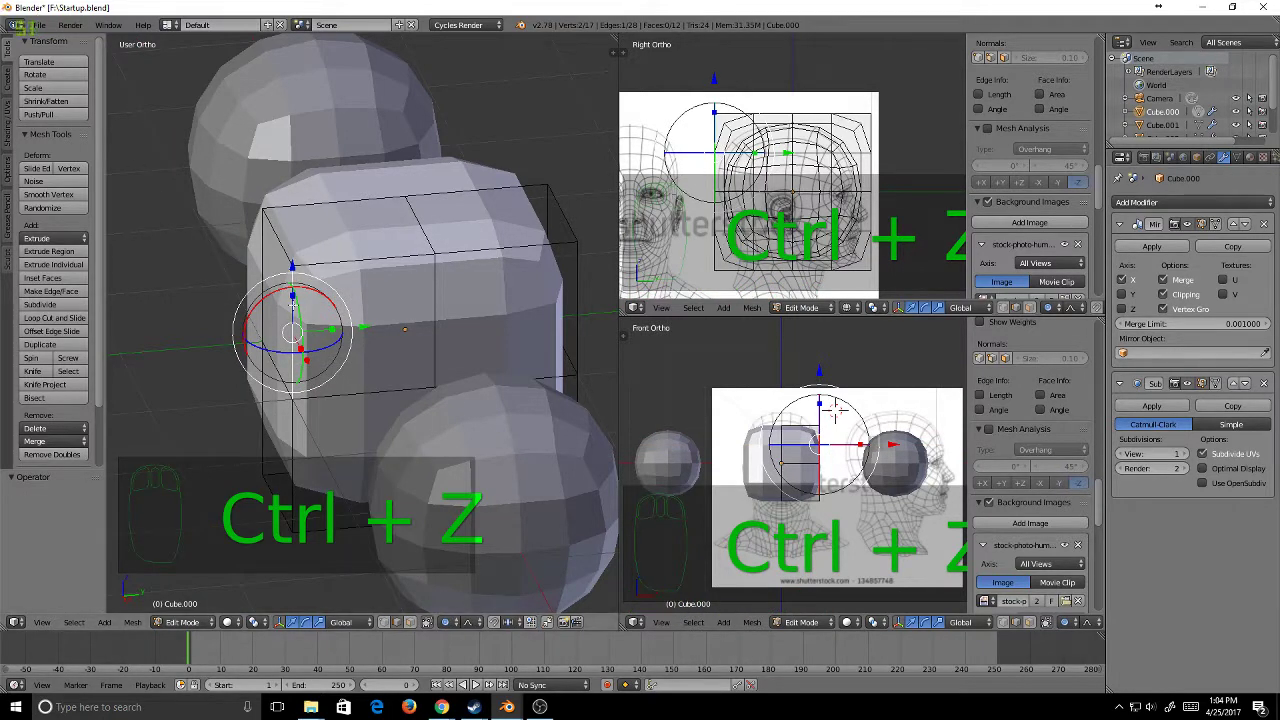
drag(299, 305, 297, 331)
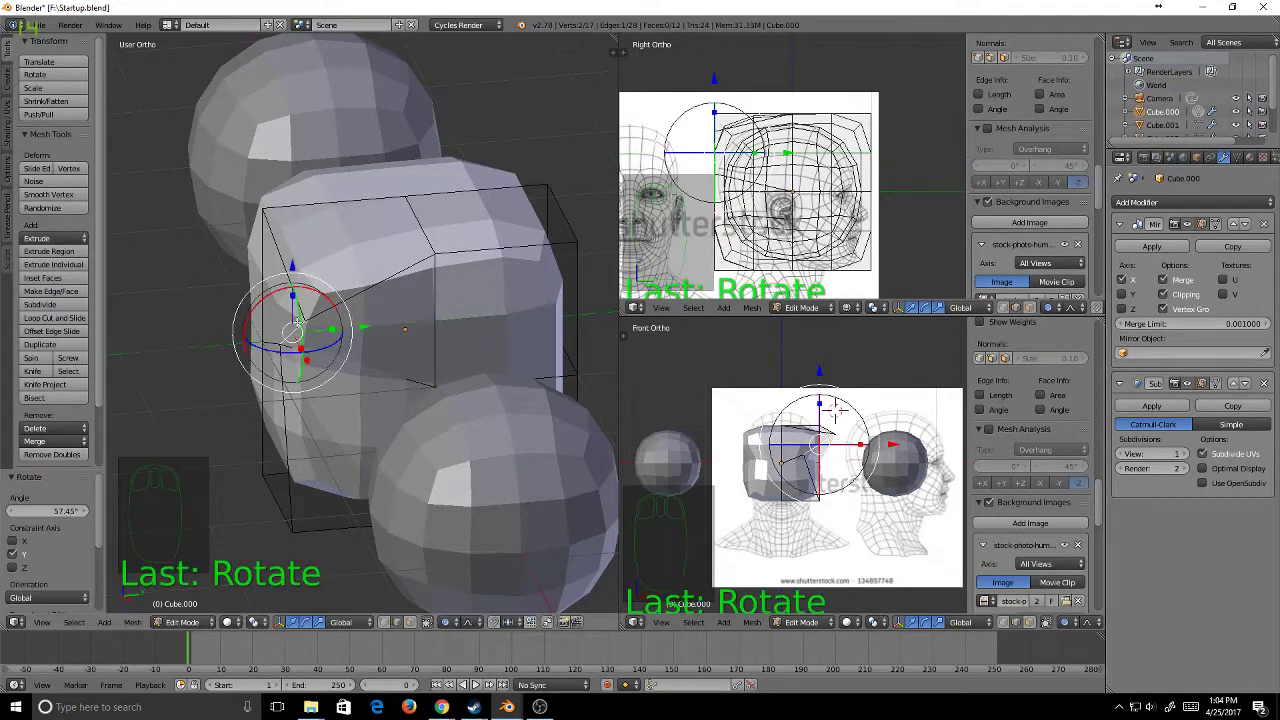
key(ctrl+z)
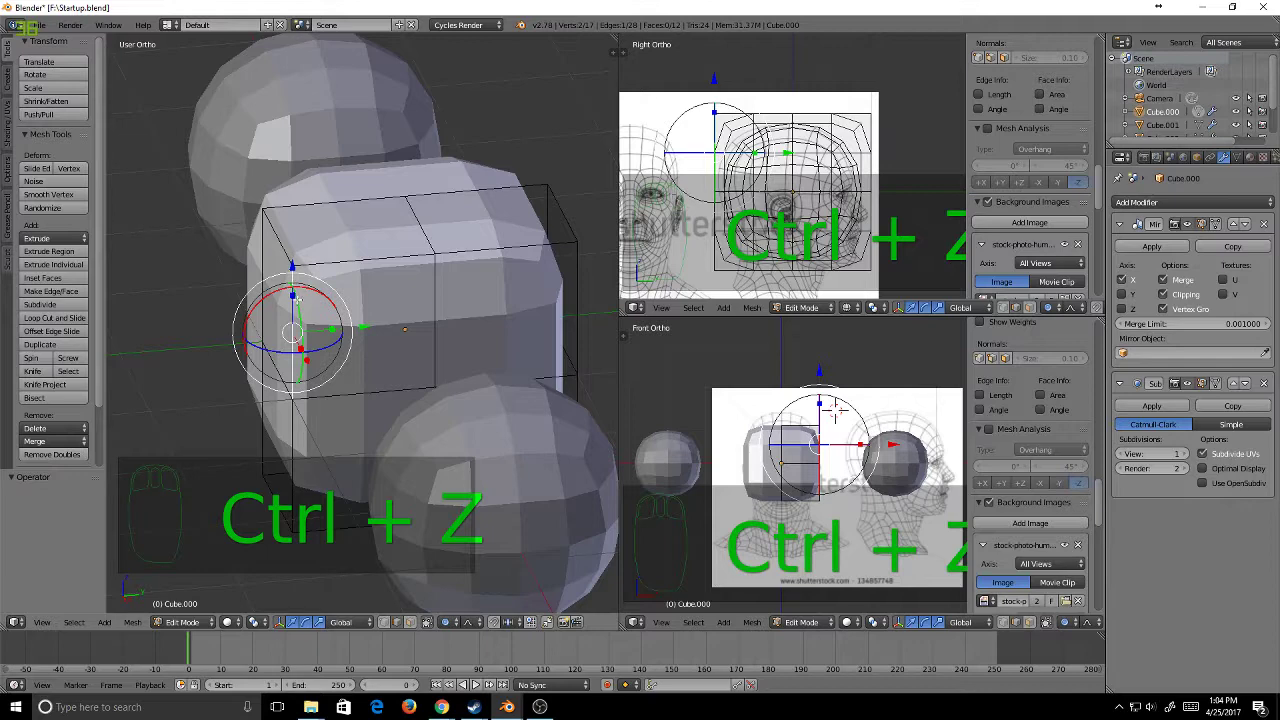
- Try scaling the corner edge down to about 0.25 along Z, then undo it
drag(297, 298, 310, 328)
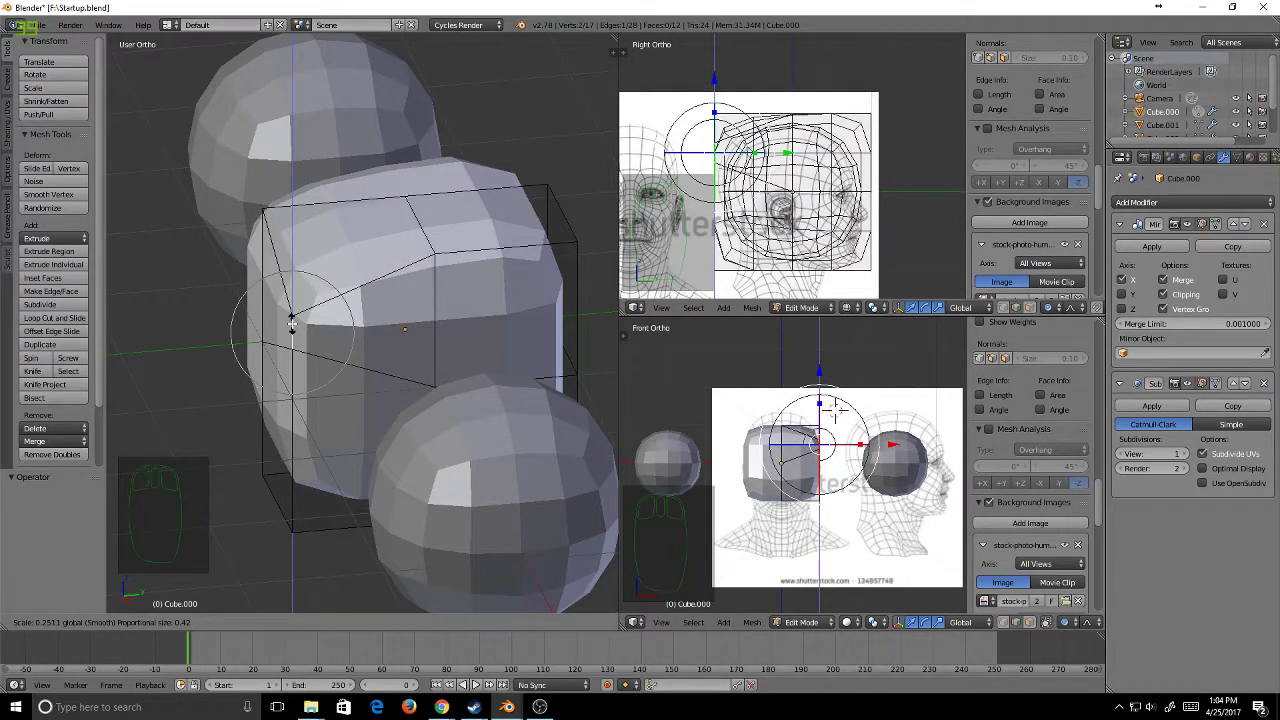
click(291, 320)
key(ctrl+z)
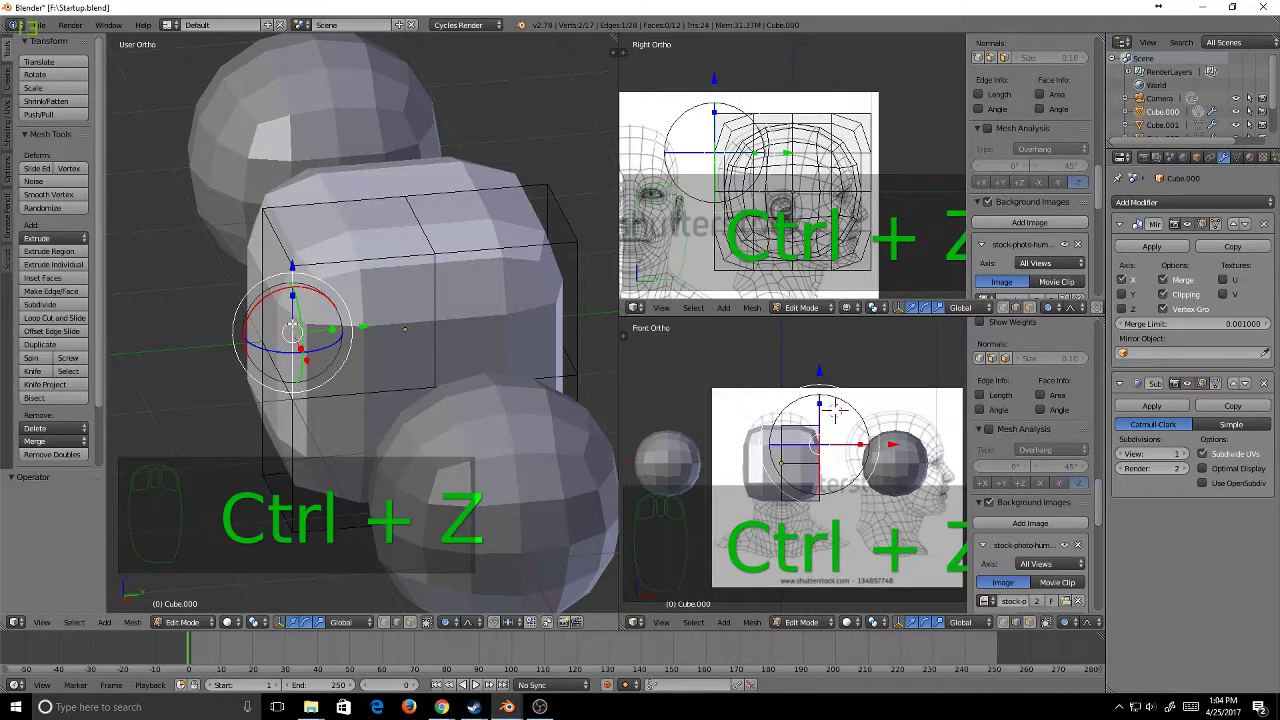
- Switch to vertex selection and try raising the outer top middle vertex about 0.67 along Z, then undo the move
click(384, 622)
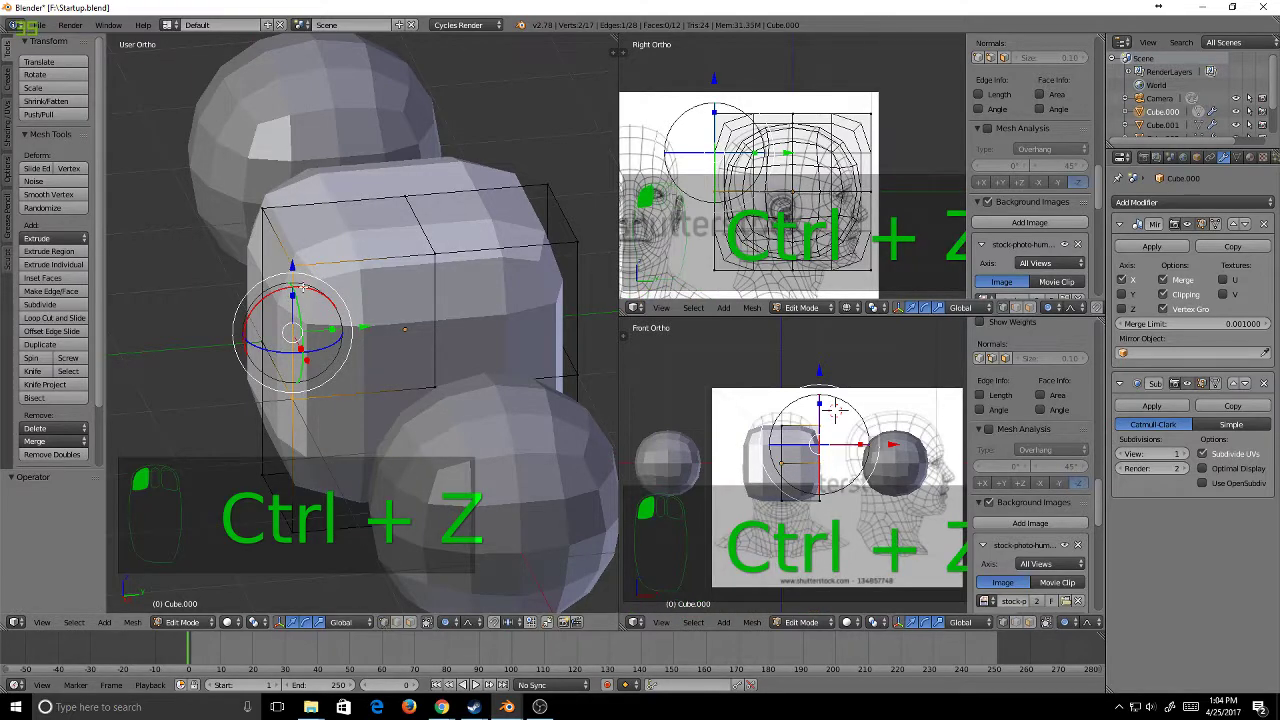
right_click(432, 245)
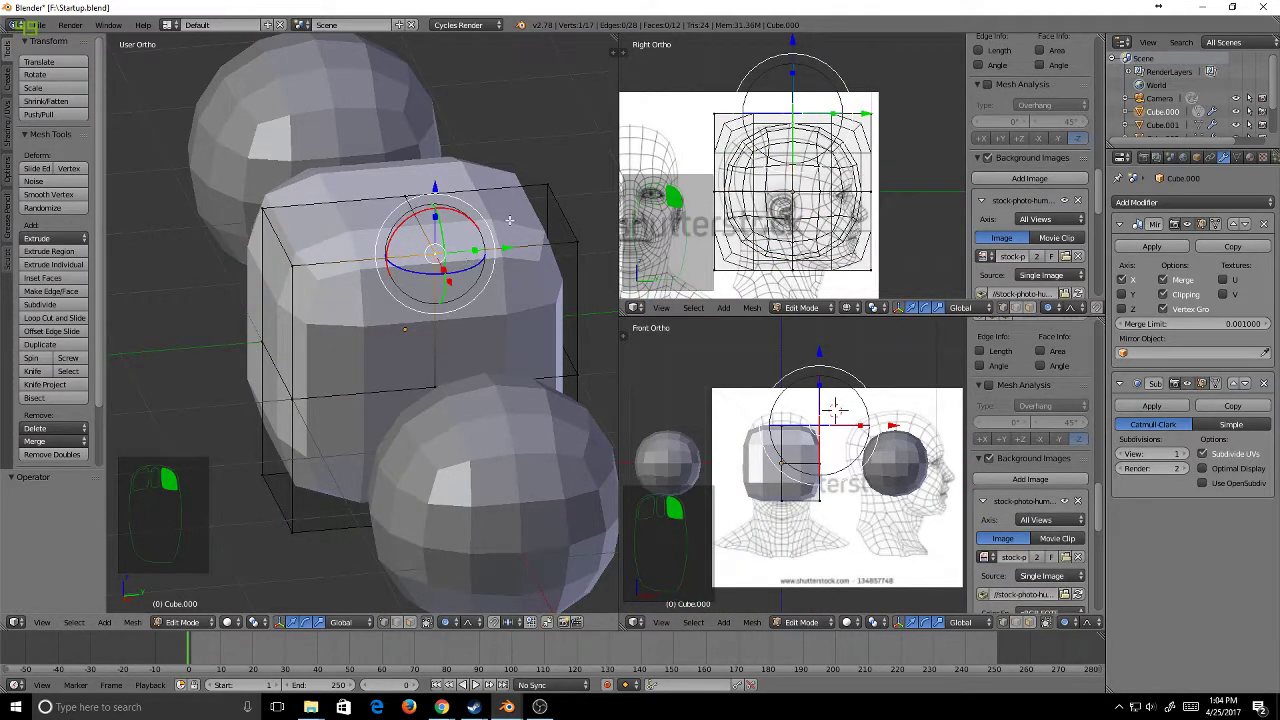
drag(437, 187, 440, 97)
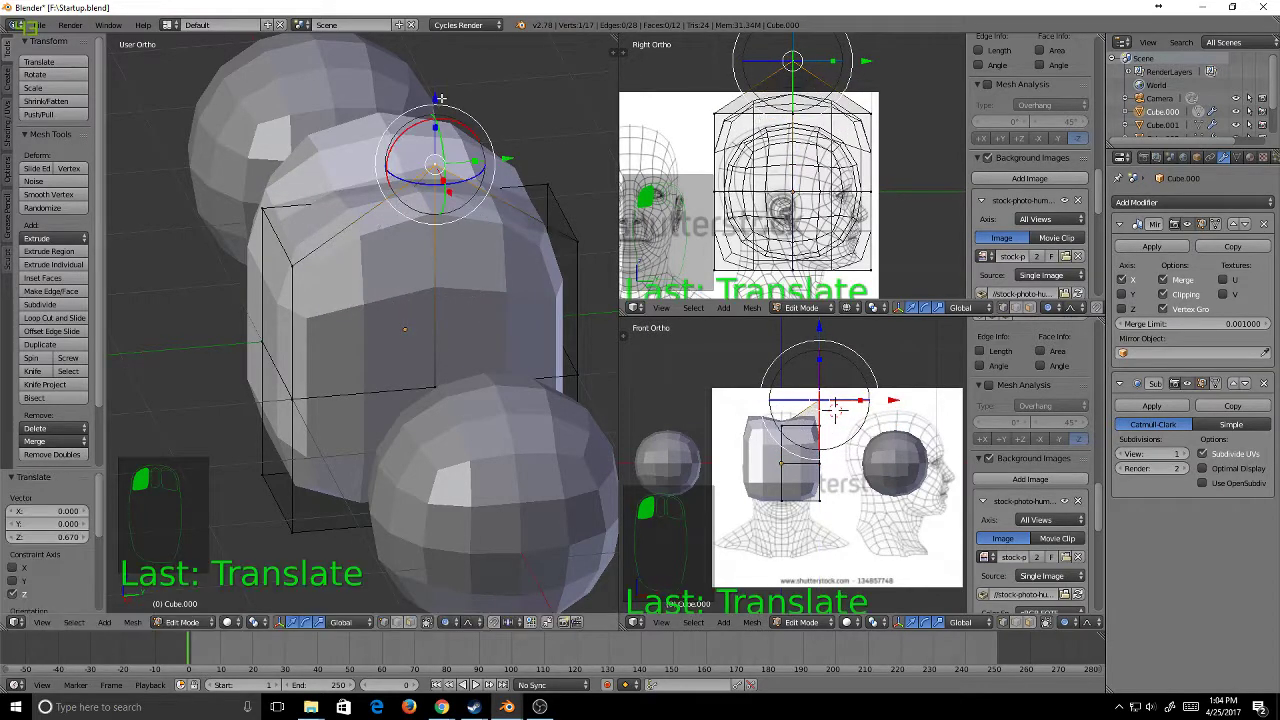
key(ctrl+z)
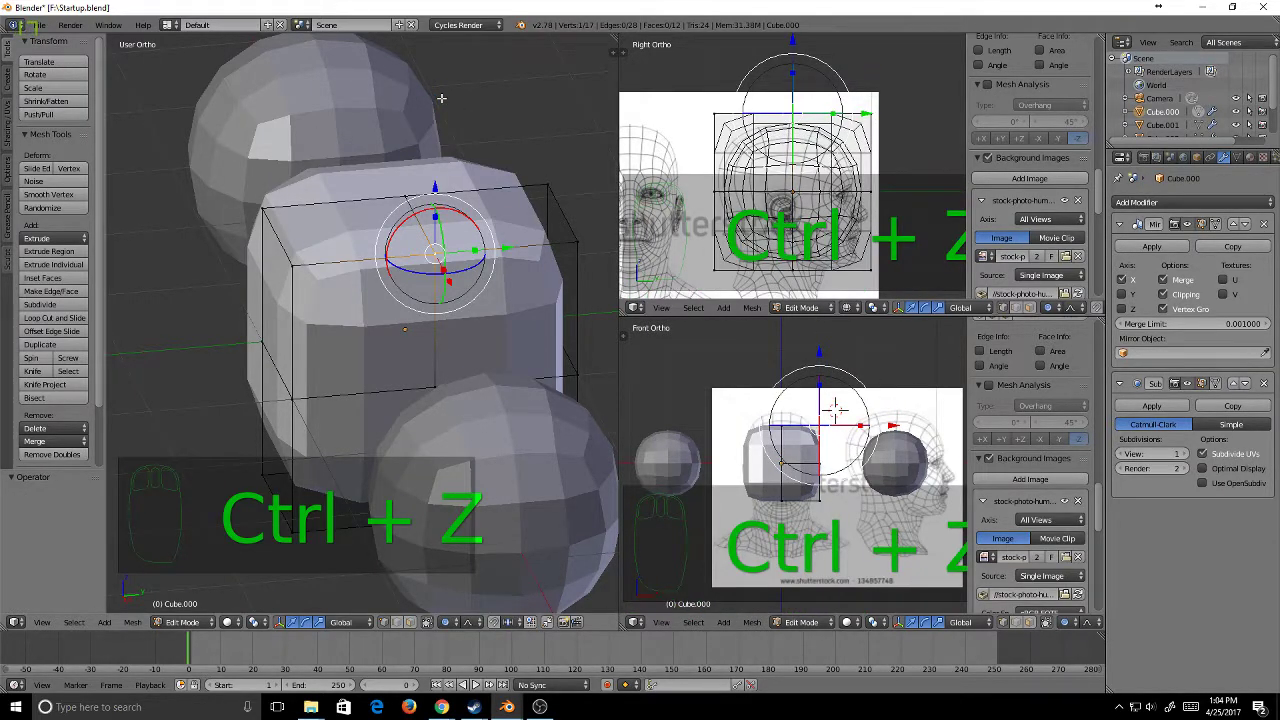
- Move the outer upper corner vertex at the +Y end inward along Y, about -0.41 along Z and about -0.48 along X
right_click(567, 243)
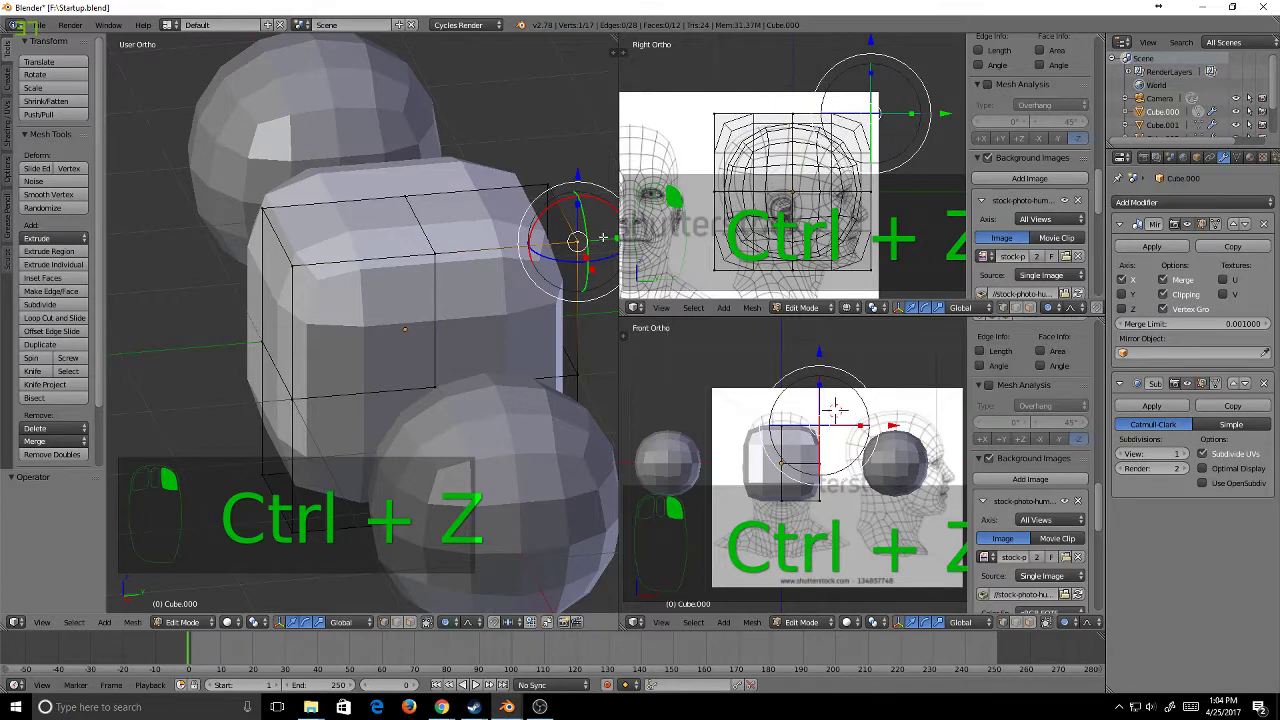
drag(603, 237, 586, 258)
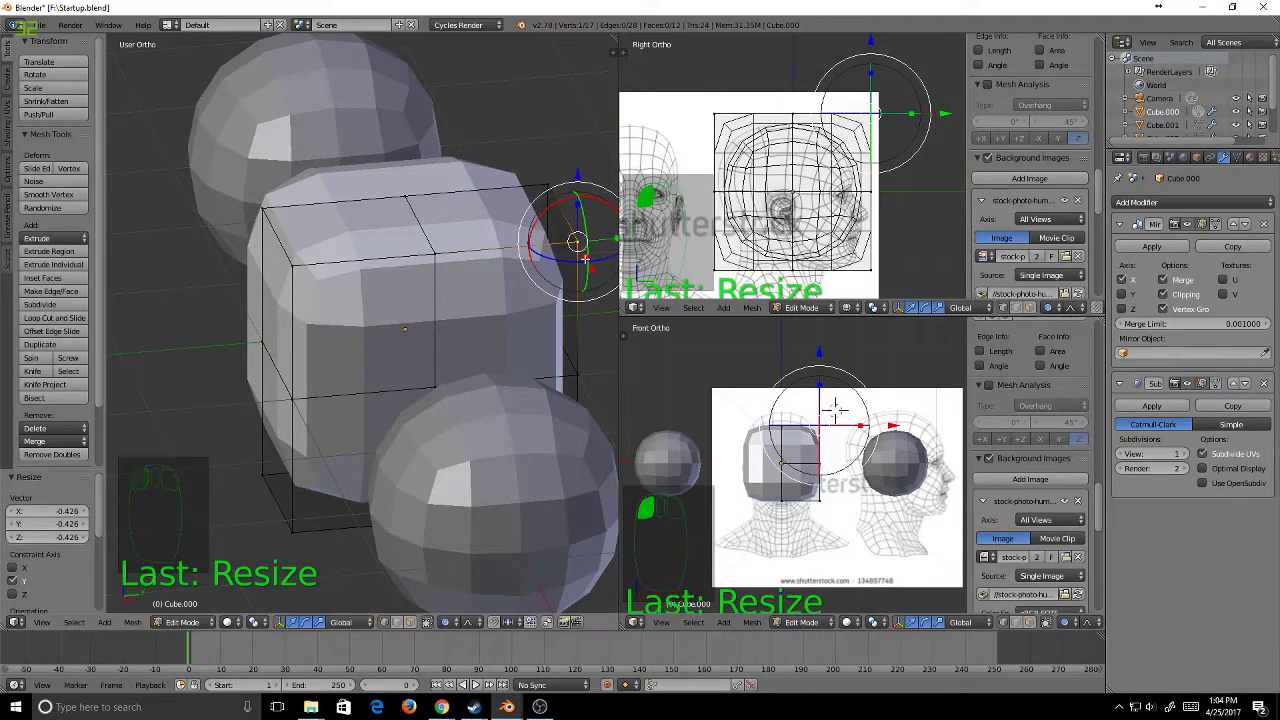
middle_drag(586, 258, 602, 254)
drag(605, 251, 482, 240)
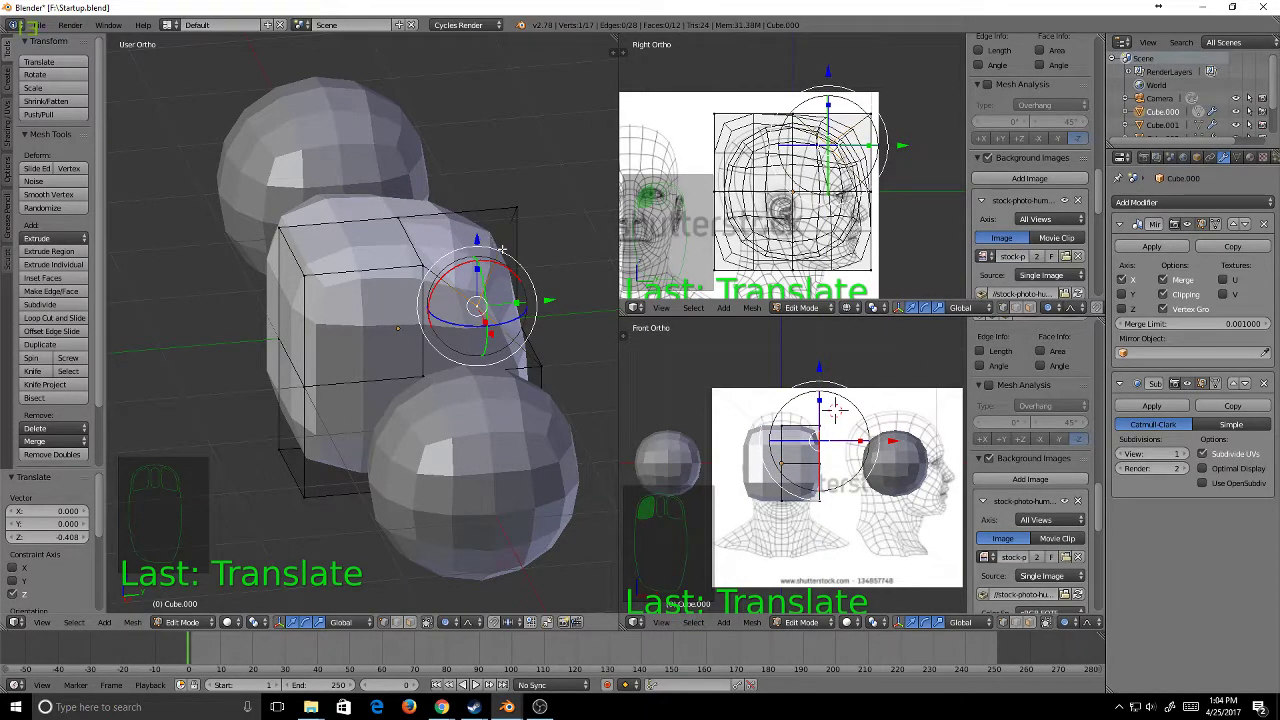
middle_drag(502, 248, 345, 424)
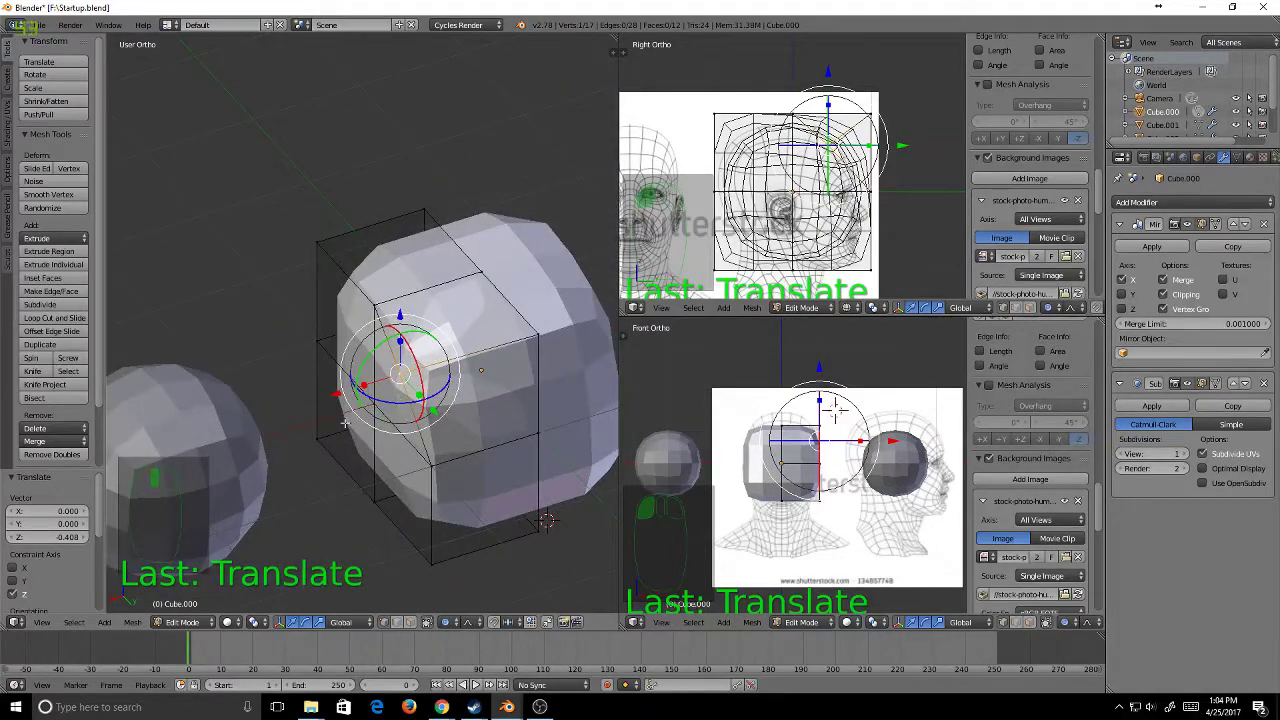
drag(336, 394, 428, 397)
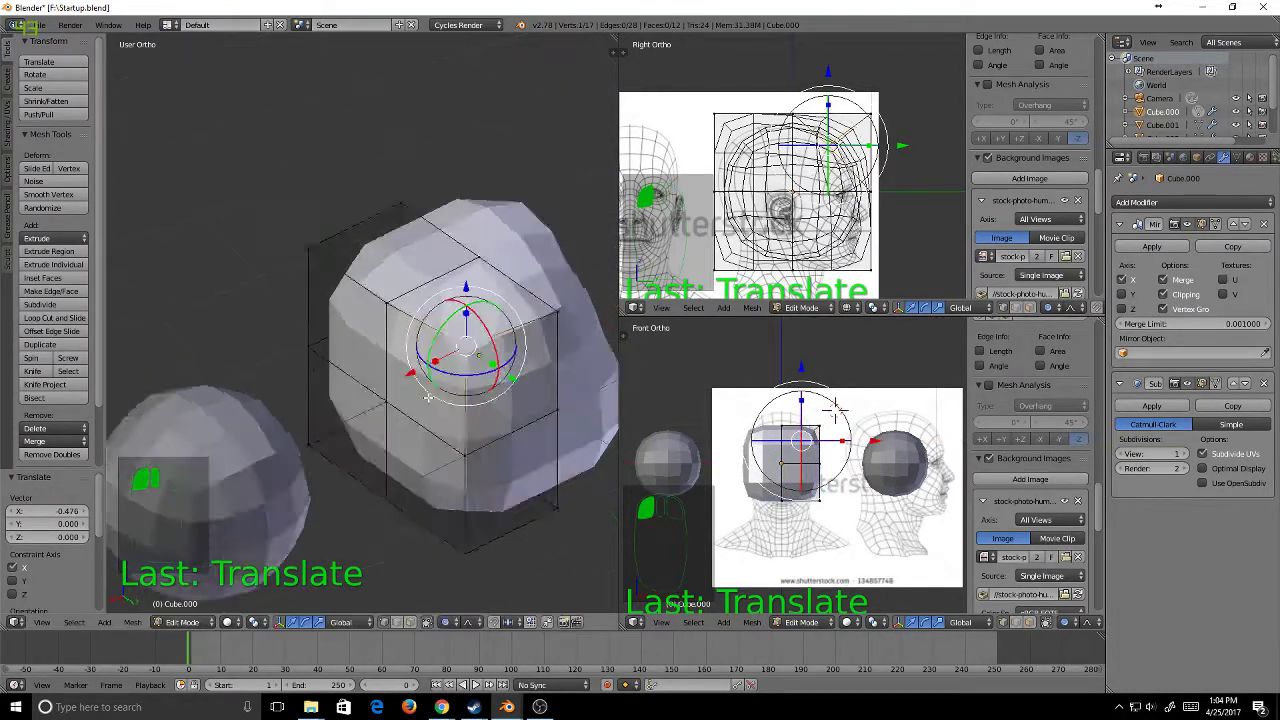
- Undo the last three moves of the outer upper corner vertex
middle_drag(428, 397, 495, 370)
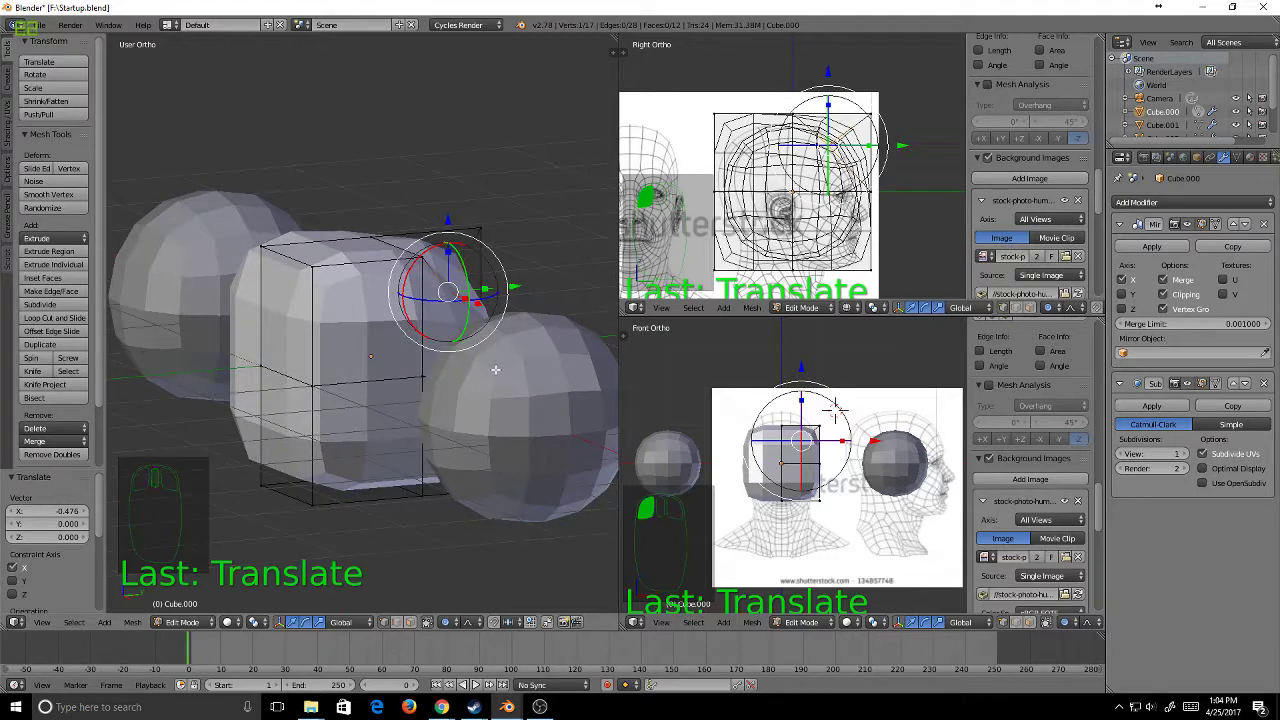
key(ctrl+z)
key(ctrl+z)
key(ctrl+z)
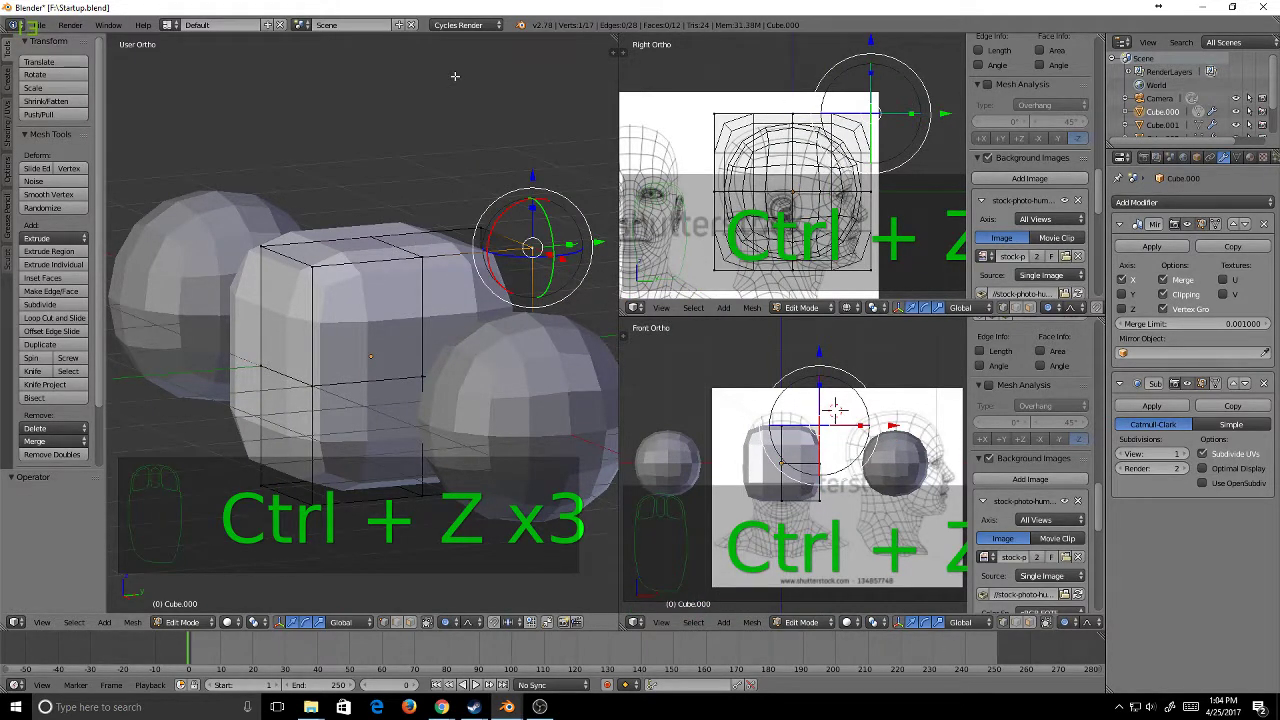
- Extend the selection to all four vertices of the outer side's upper face at the +Y end
shift+right_click(420, 268)
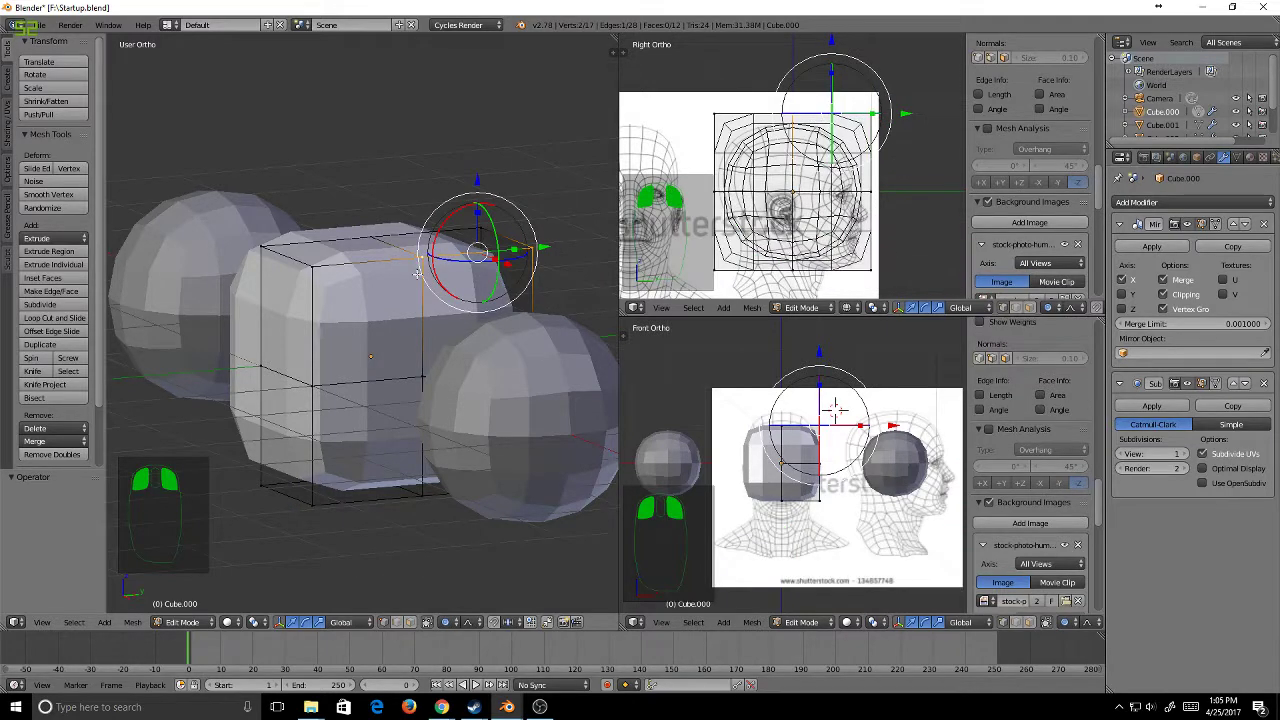
shift+right_click(418, 309)
middle_drag(500, 316, 610, 474)
shift+right_click(519, 408)
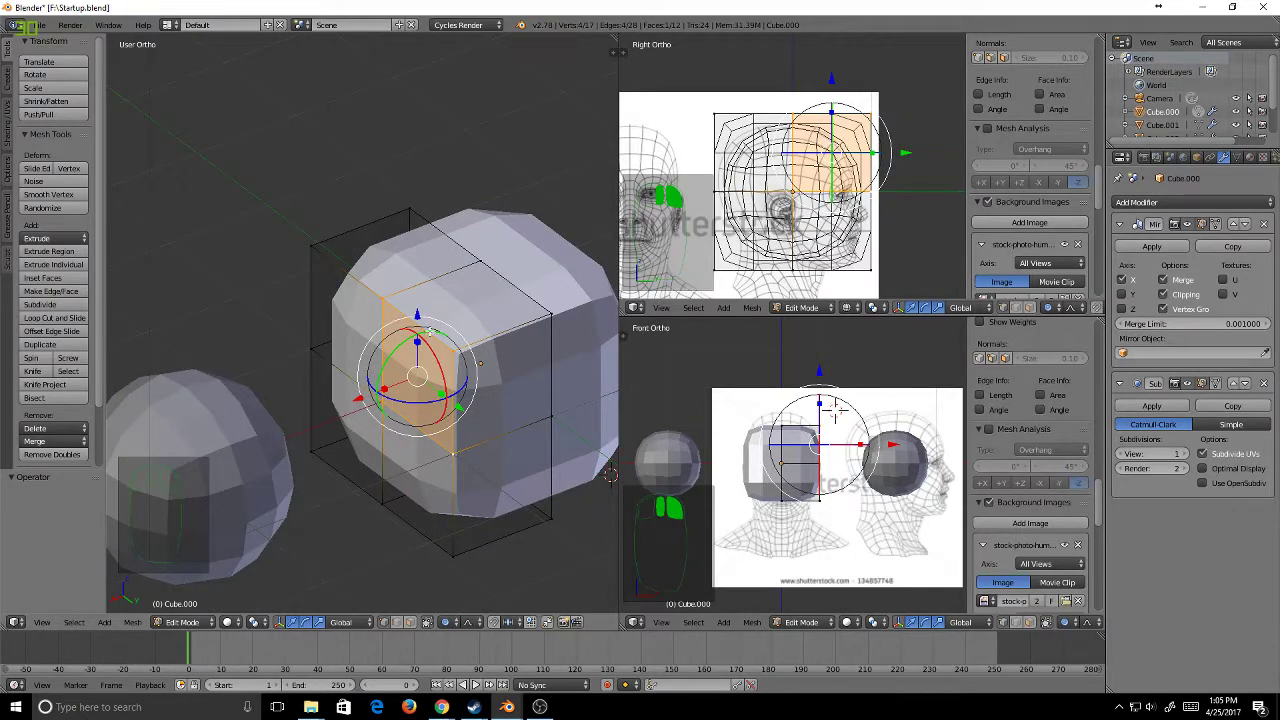
- Try rotating the selected face freely by about 20° and about -46°, cancelling each rotation
key(r)
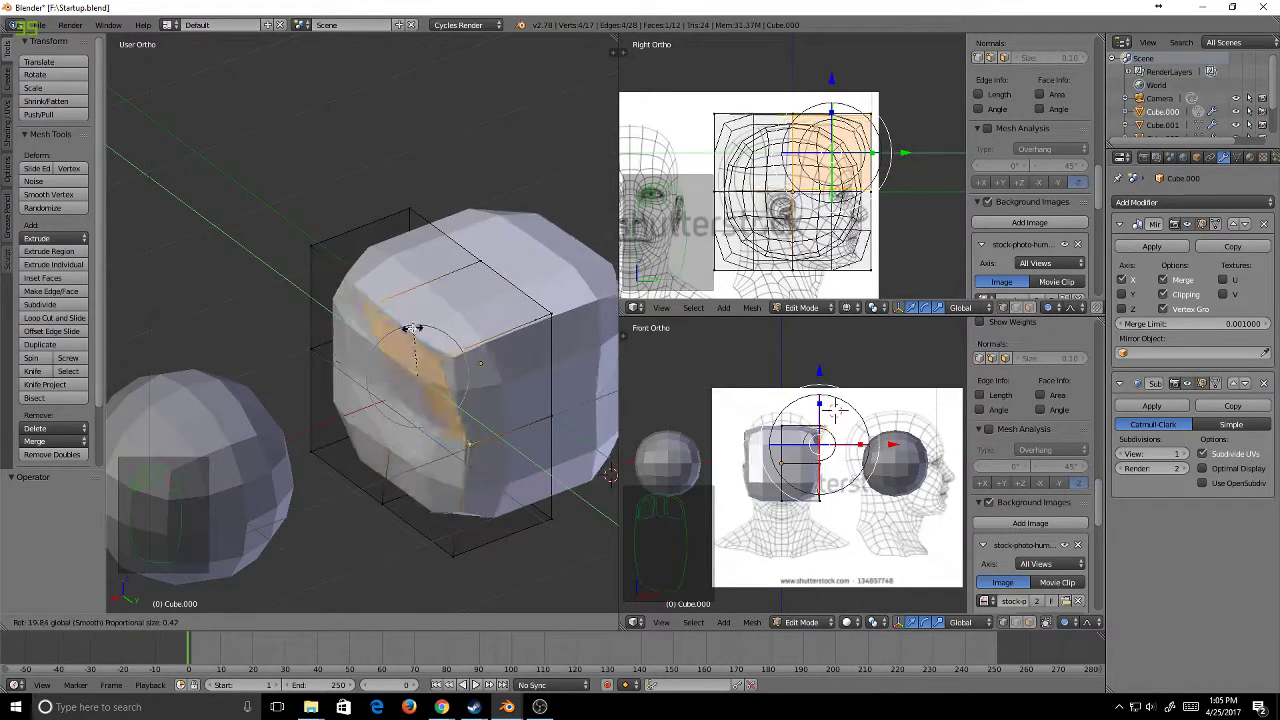
key(Escape)
key(Escape)
key(r)
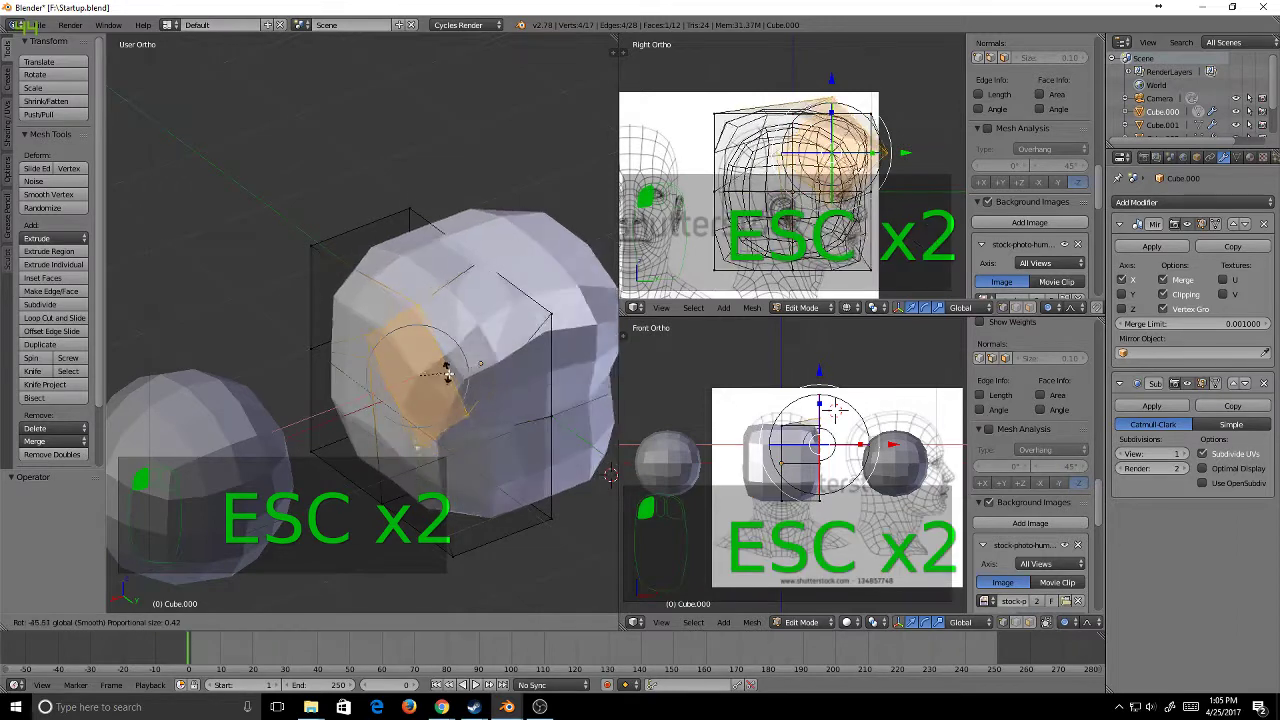
key(Escape)
key(Escape)
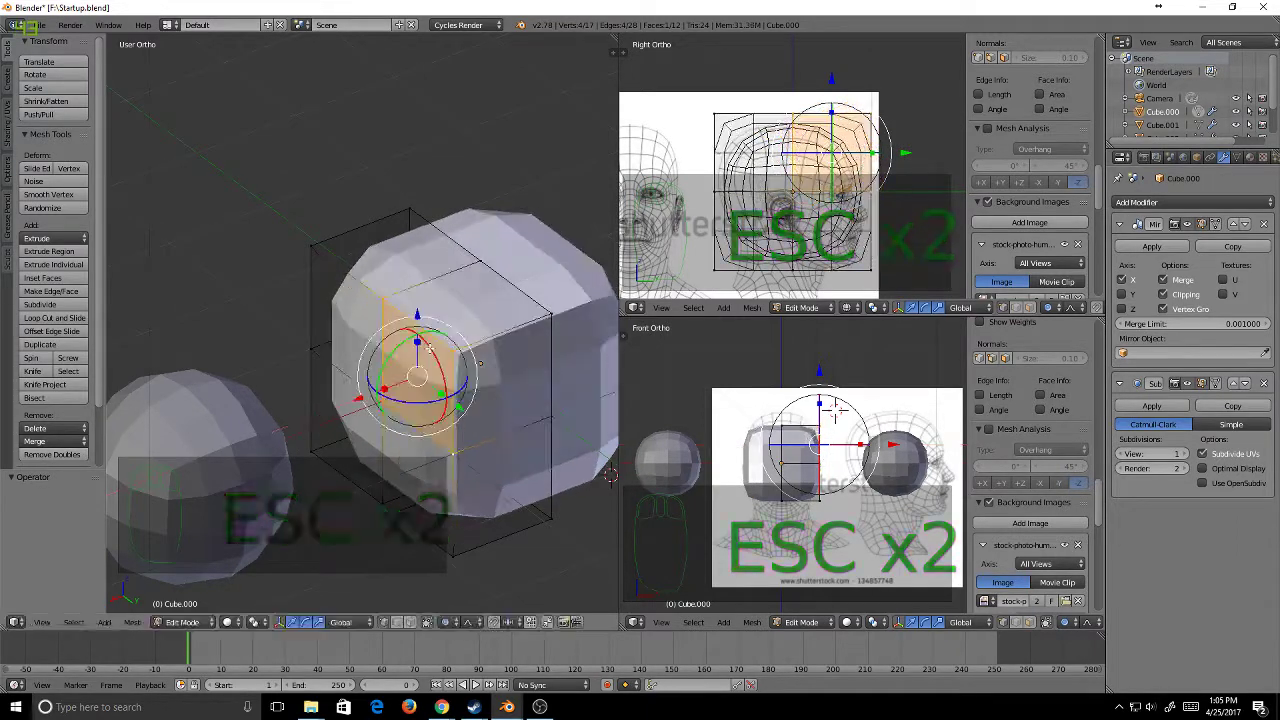
key(r)
key(Escape)
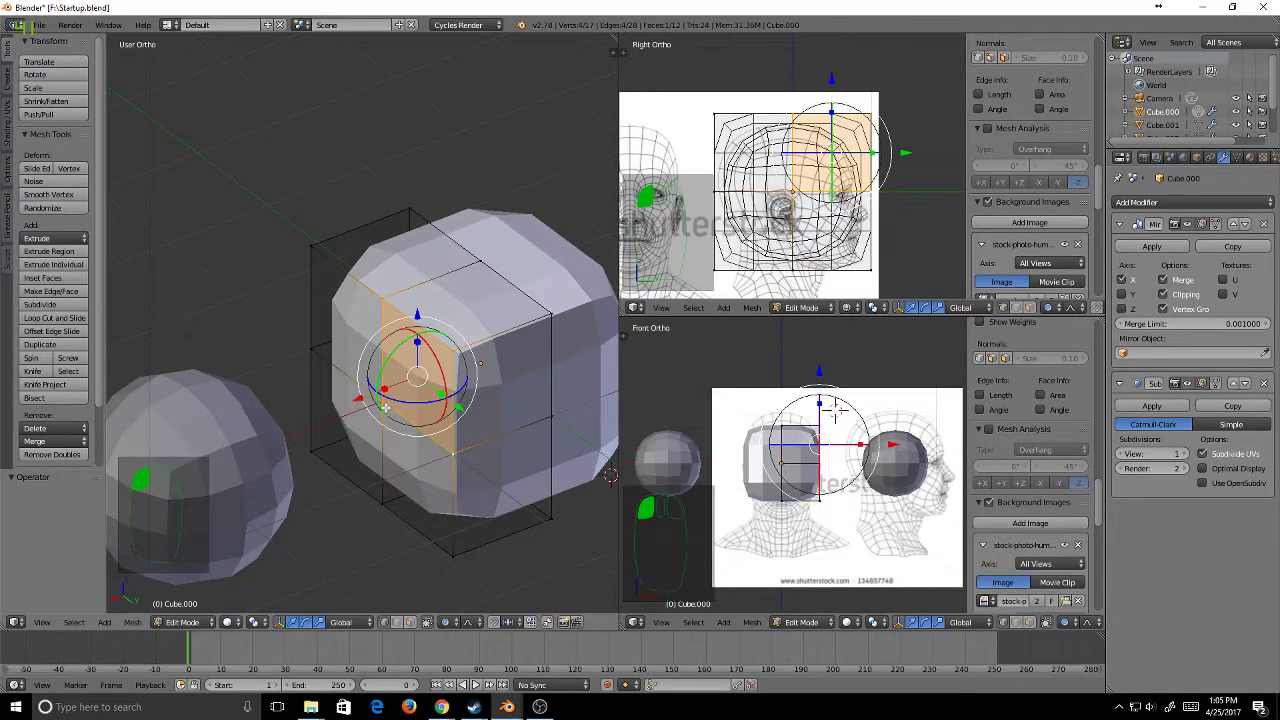
- Try scaling the selected face by about 1.2 along Z and rotating it again, cancelling each transform
key(r)
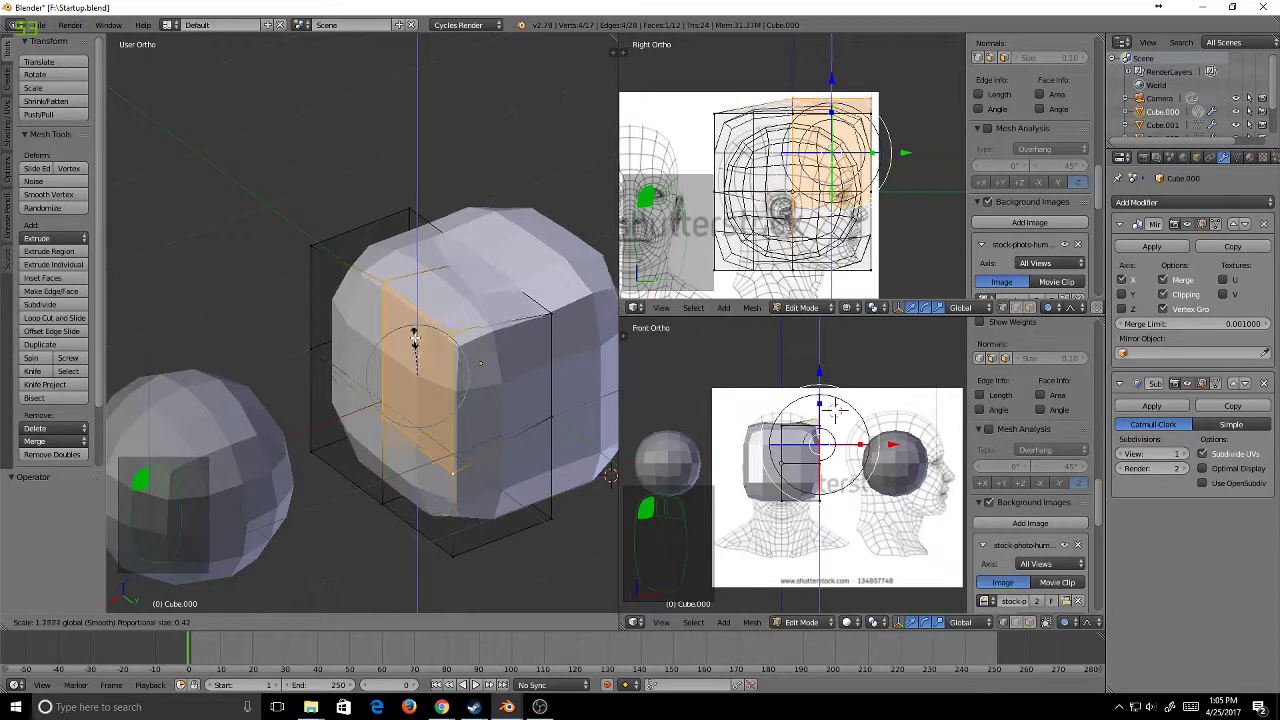
key(Escape)
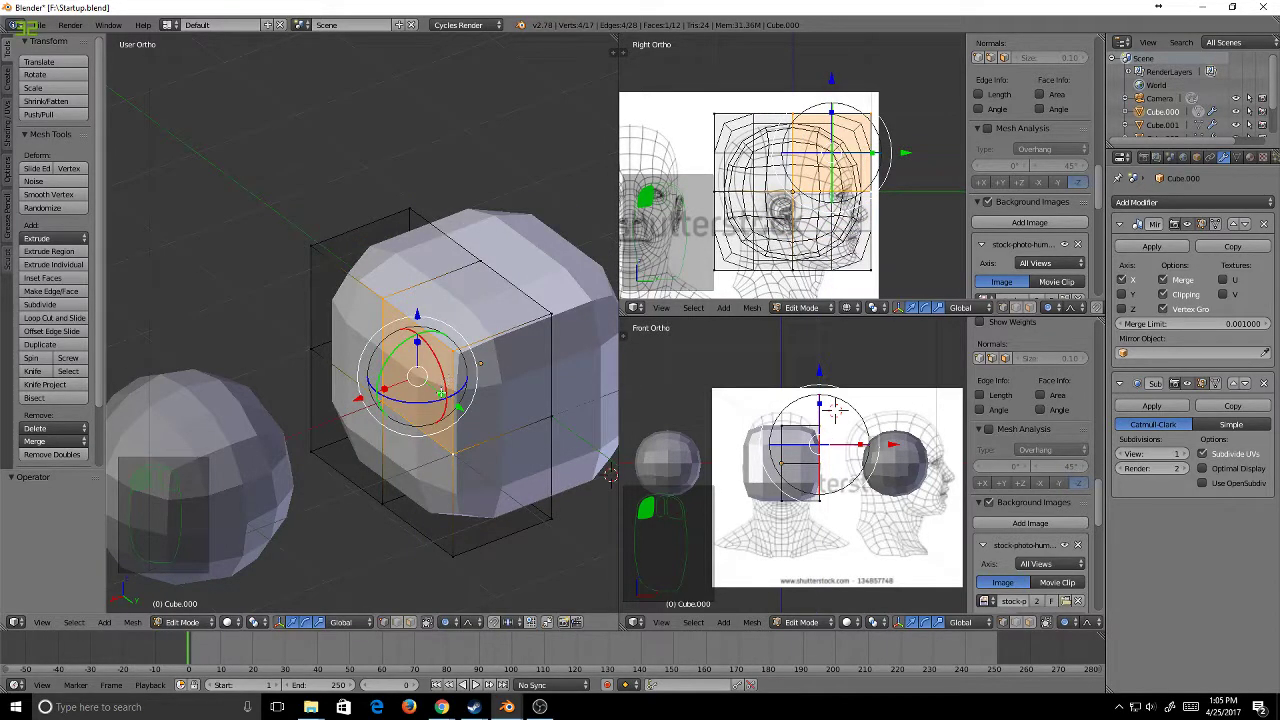
key(r)
key(Escape)
key(r)
key(Escape)
- Leave Edit Mode and return the cube to Object Mode
middle_drag(408, 362, 58, 258)
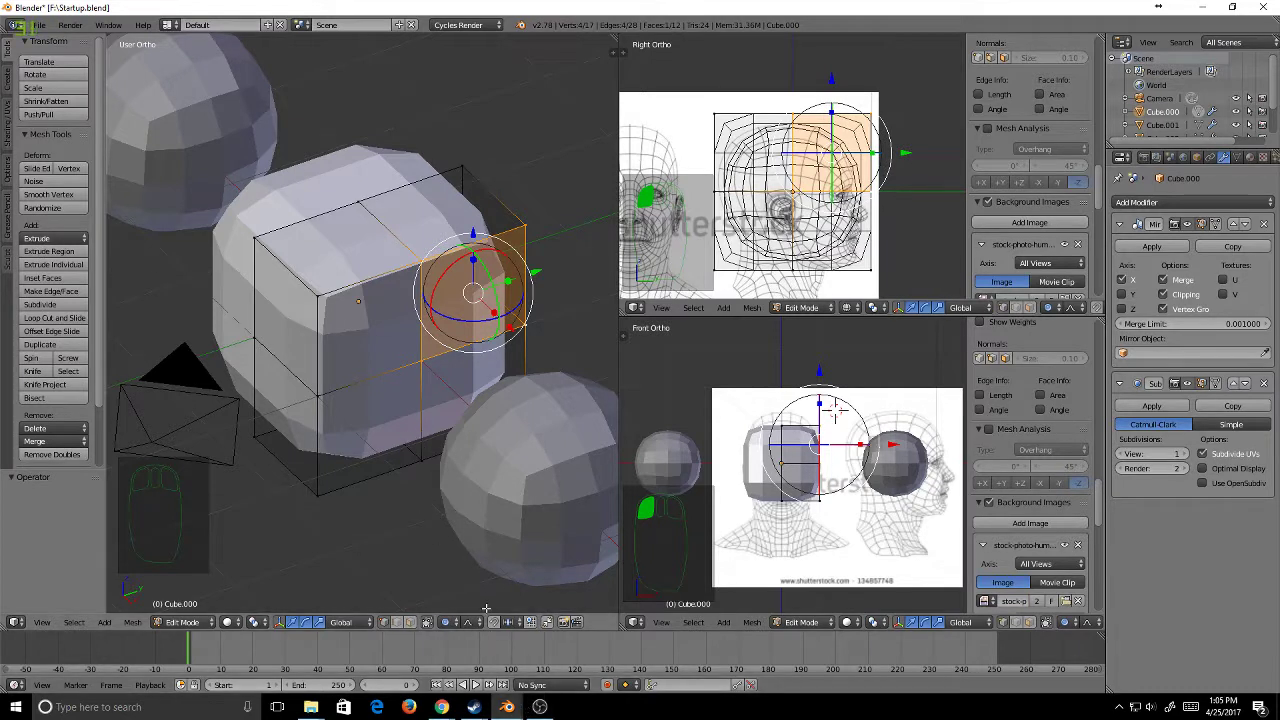
key(Tab)
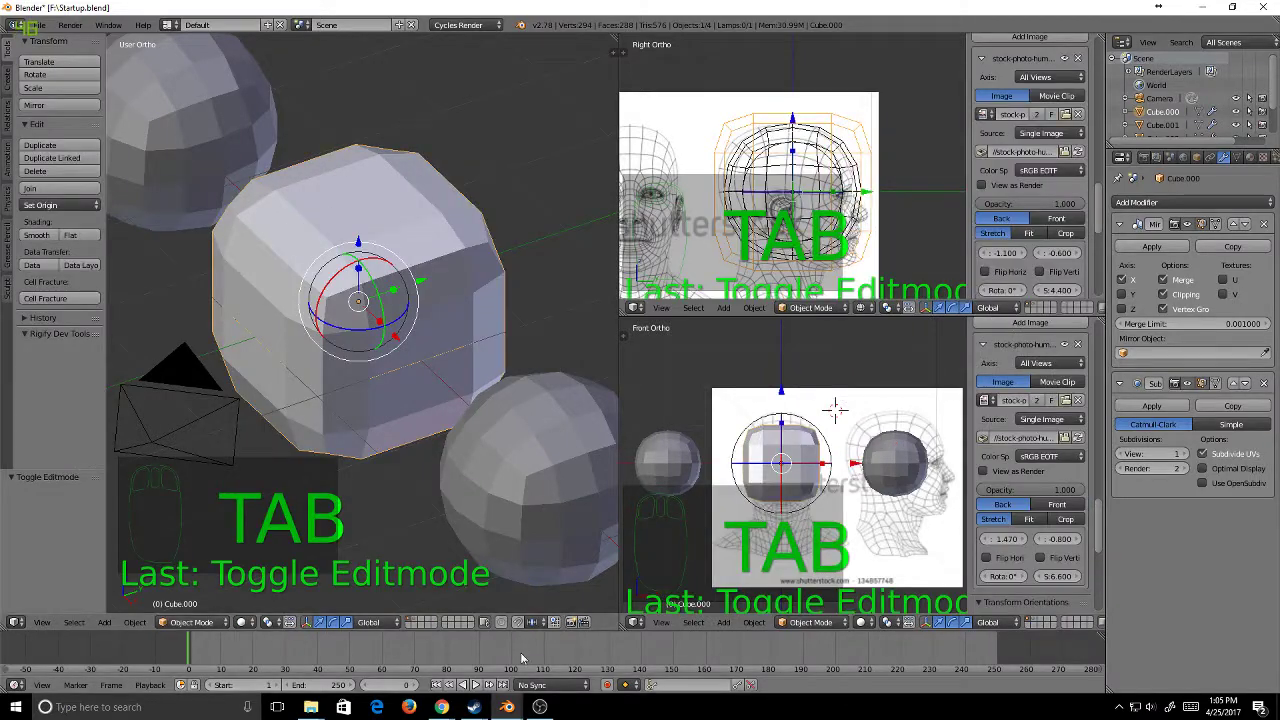
click(540, 707)
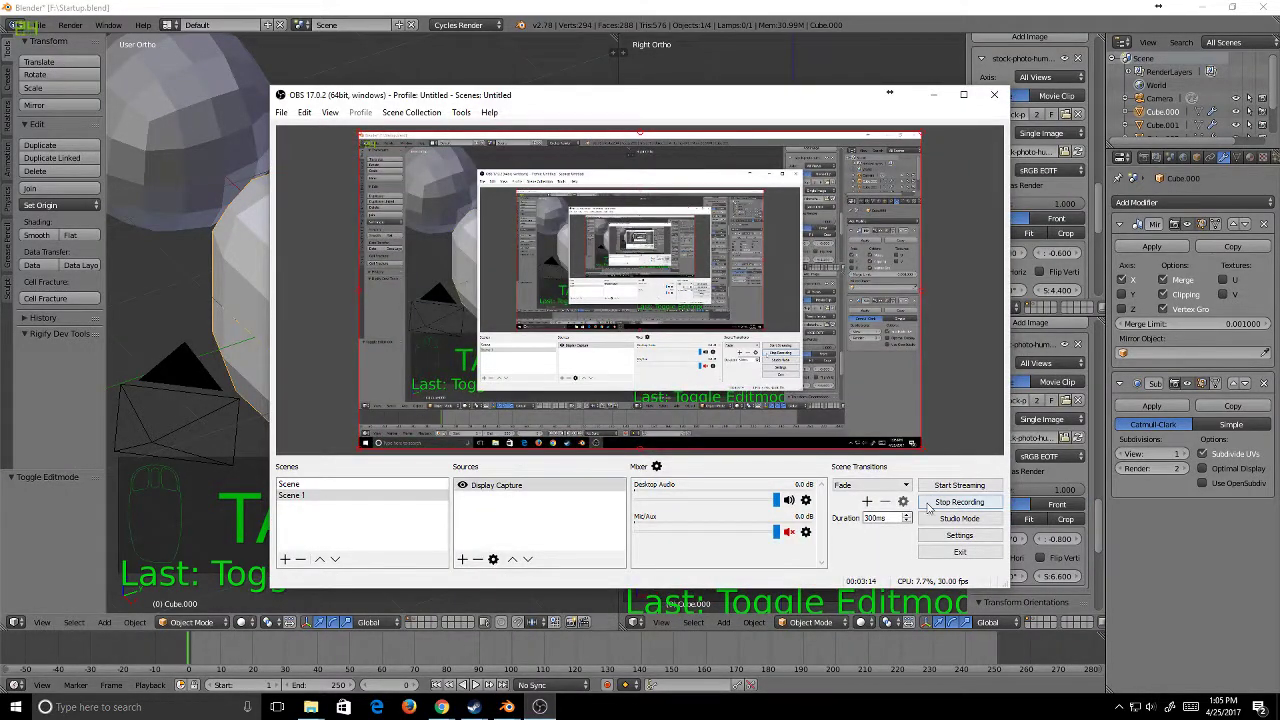